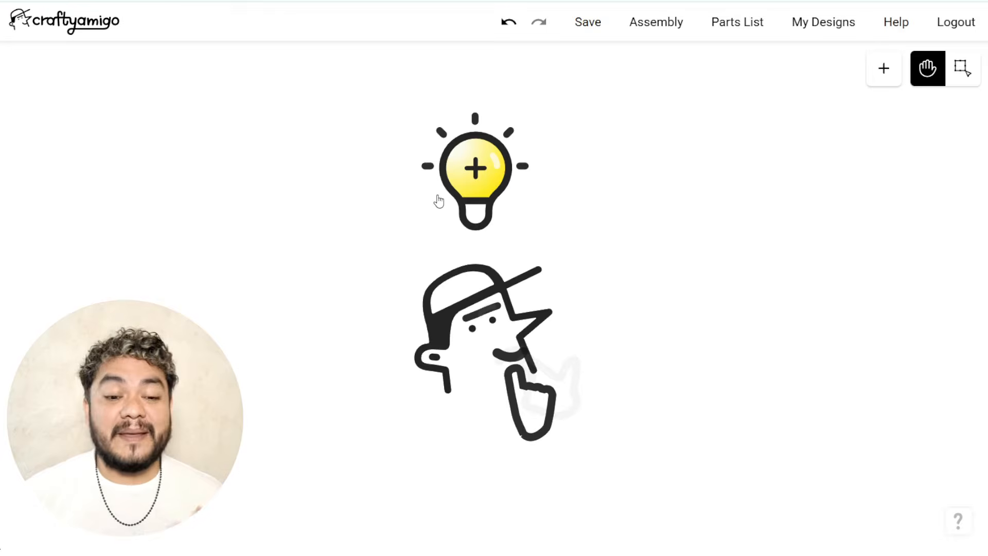
Step: Add the 48" wide, 5/8" thick particleboard from the wood panel parts and adjust its size
left_click(438, 199)
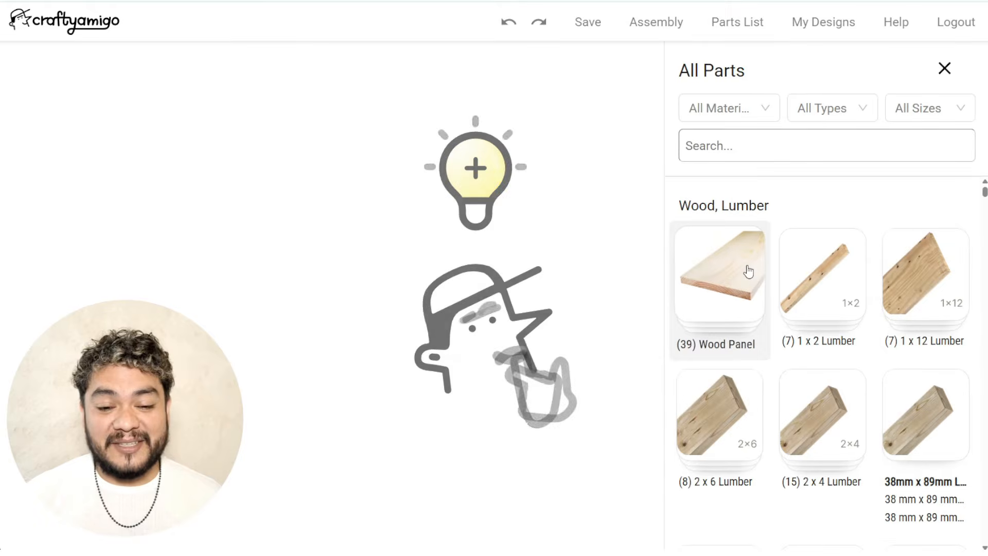
left_click(748, 271)
scroll(799, 397, "down", 9)
scroll(799, 397, "up", 9)
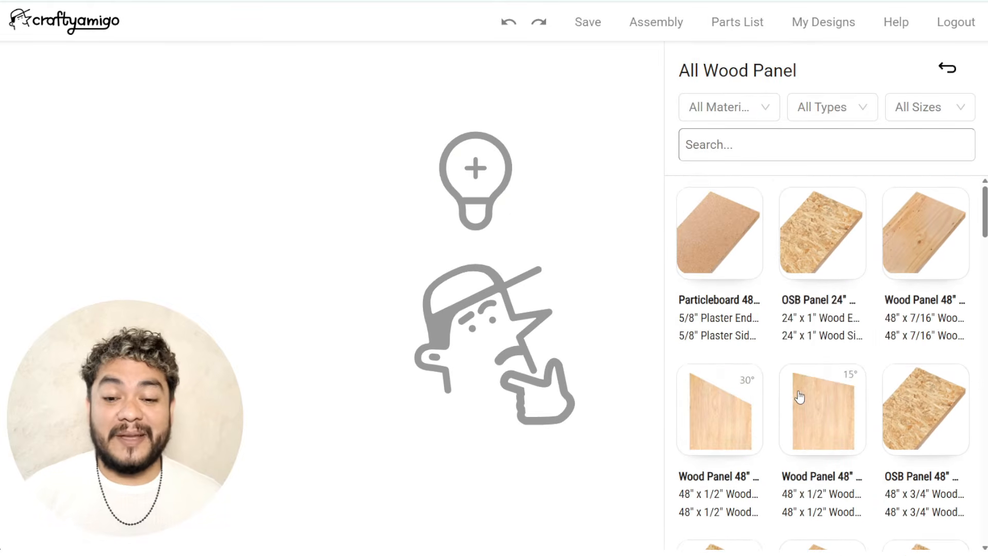
left_click(724, 274)
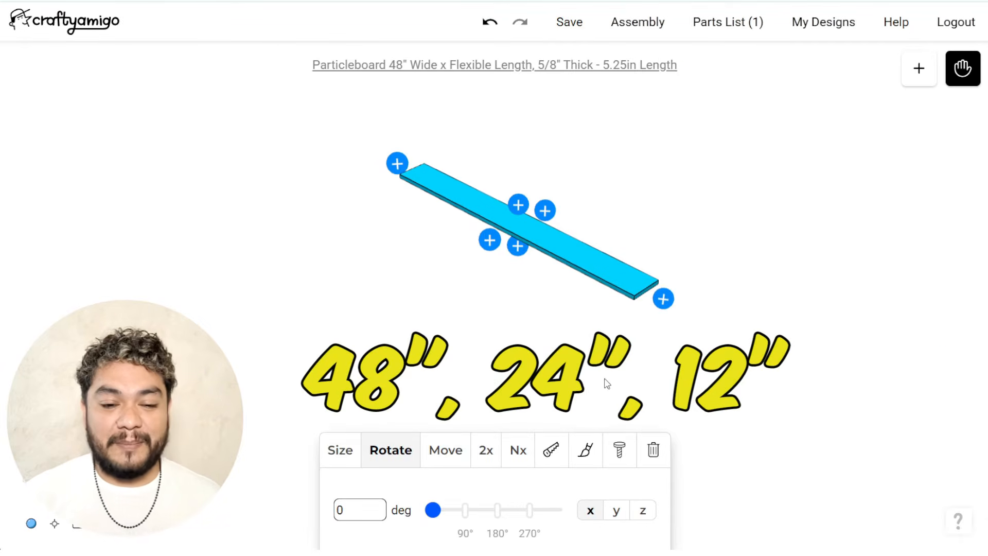
left_click(340, 450)
left_click_drag(505, 508, 465, 508)
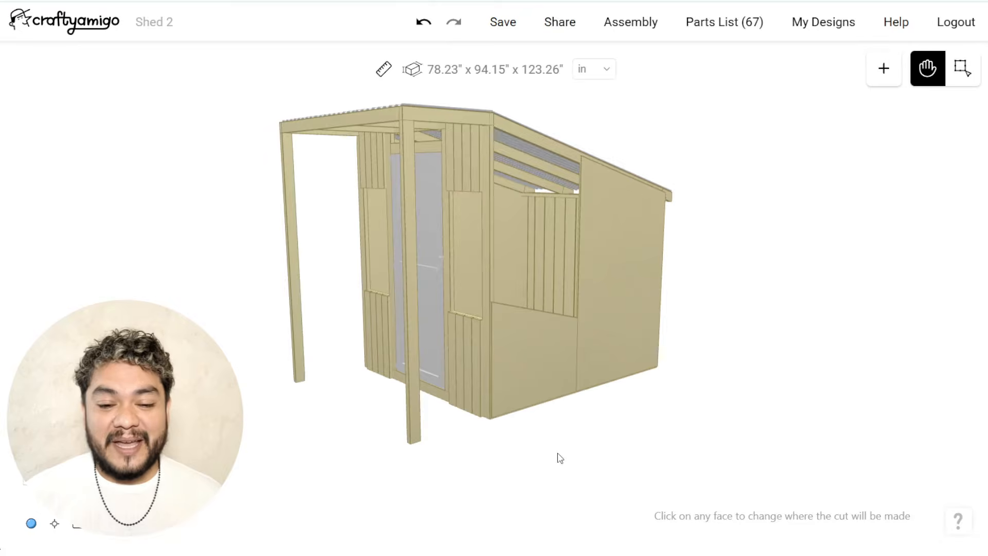
Step: Extend the lower 15° cut wood panel on the shed's side wall to about 91.2 in
left_click(535, 360)
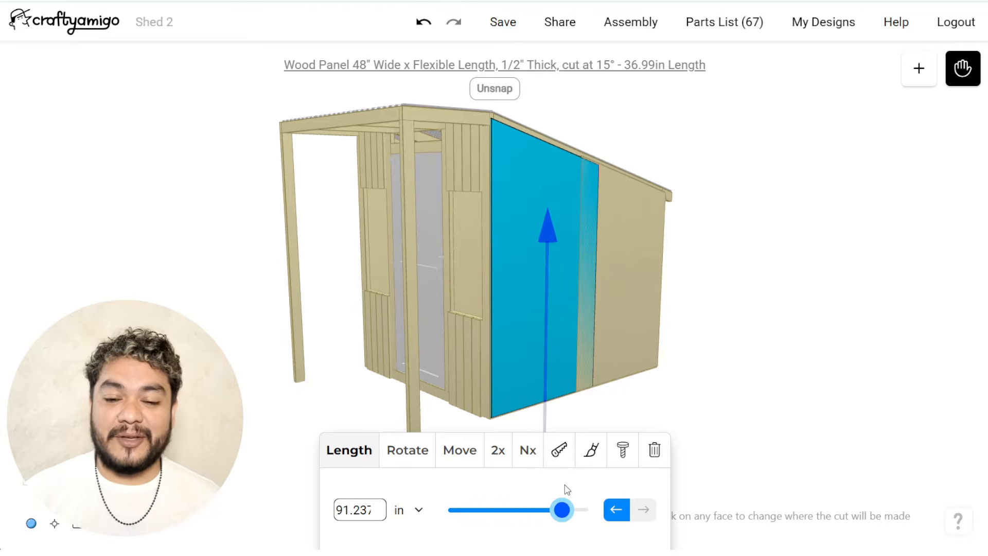
left_click(678, 386)
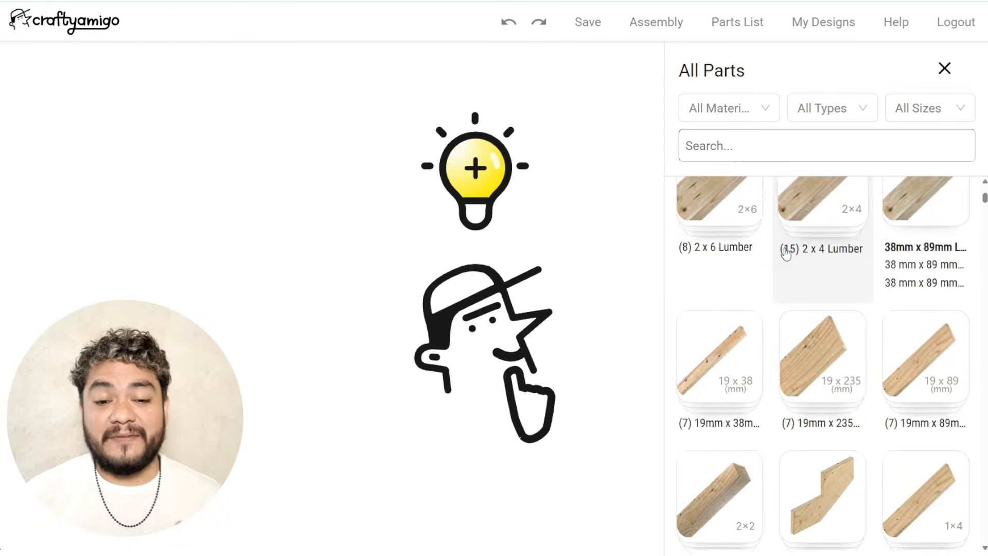
Step: Add a door from the Doors group of the wood parts
scroll(782, 254, "down", 10)
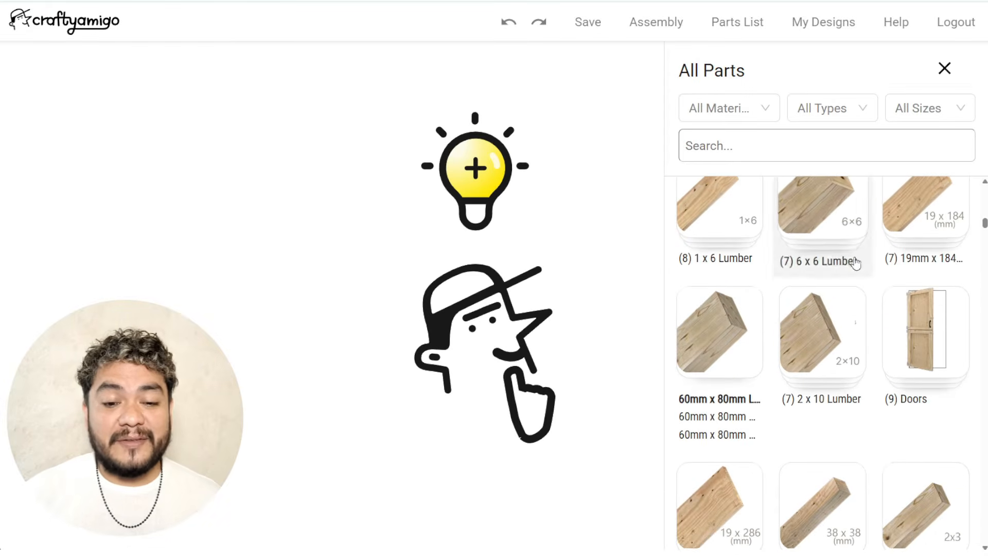
left_click(925, 329)
left_click(719, 391)
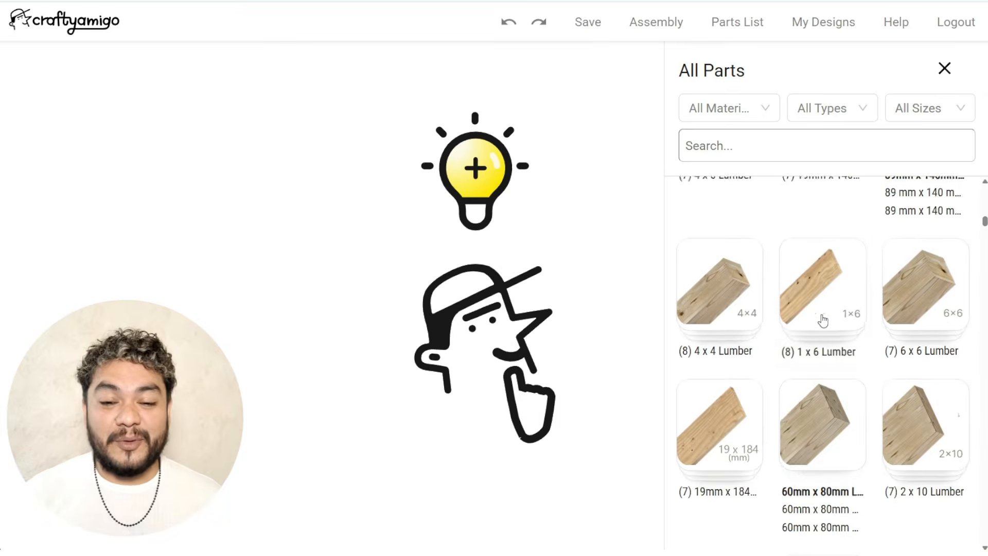
Step: Add a 36" x 36" wooden pallet from the Pallets group of the wood parts
scroll(822, 319, "down", 5)
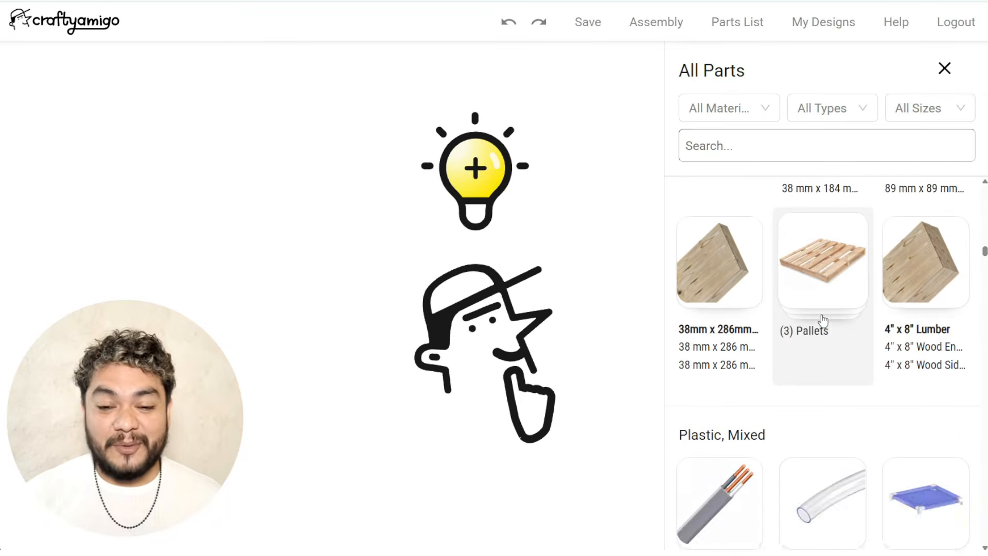
scroll(822, 319, "up", 1)
left_click(822, 320)
left_click(722, 280)
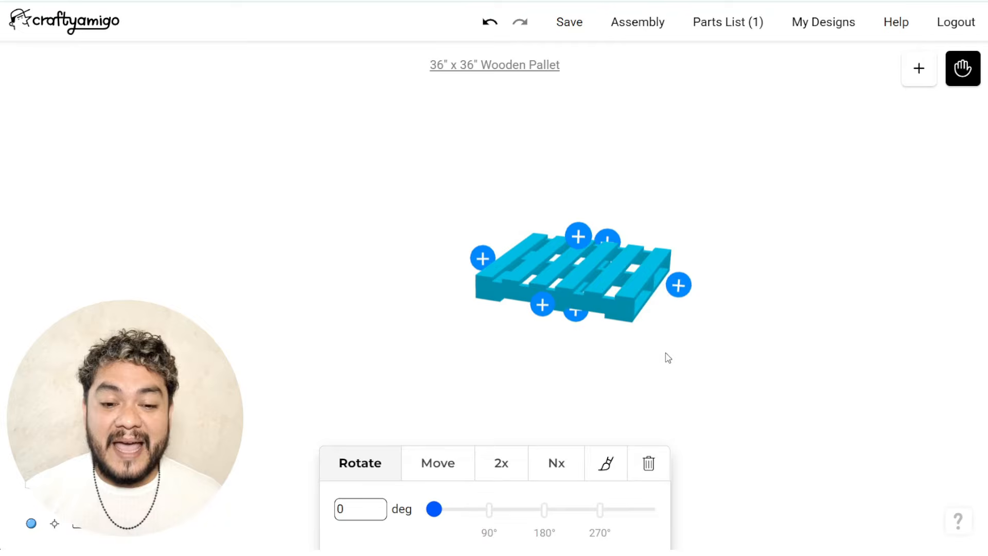
Step: Attach a second 36" x 36" wooden pallet to one side of the first pallet
left_click(641, 316)
left_click(712, 295)
left_click(822, 364)
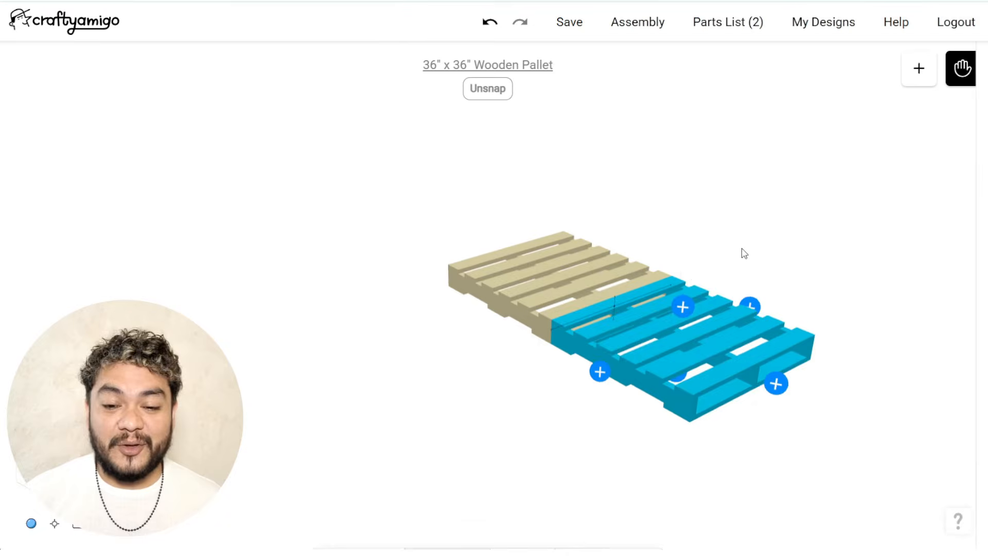
left_click(623, 234)
left_click_drag(623, 236, 679, 239)
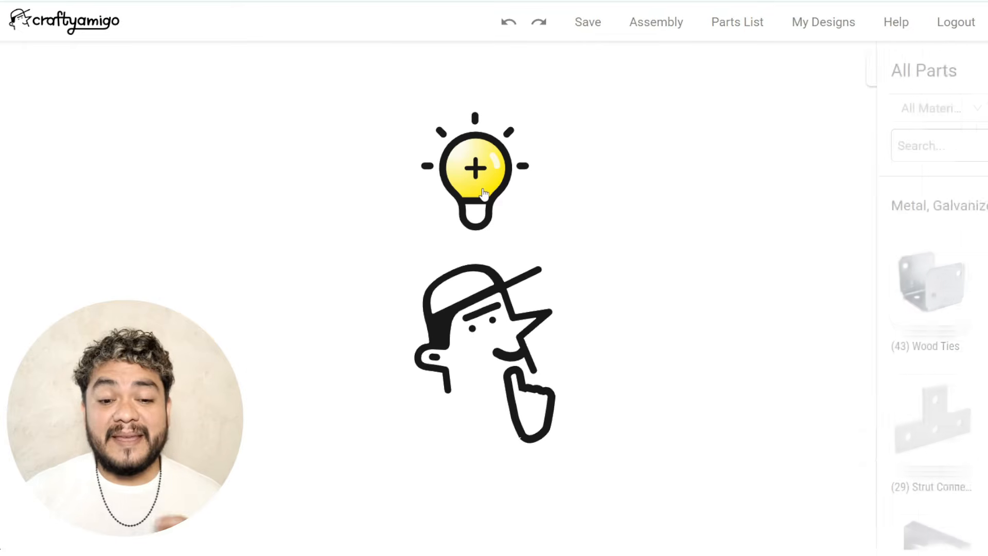
Step: Pick a metal connector from the Wood Ties group of the galvanized metal parts
left_click(723, 293)
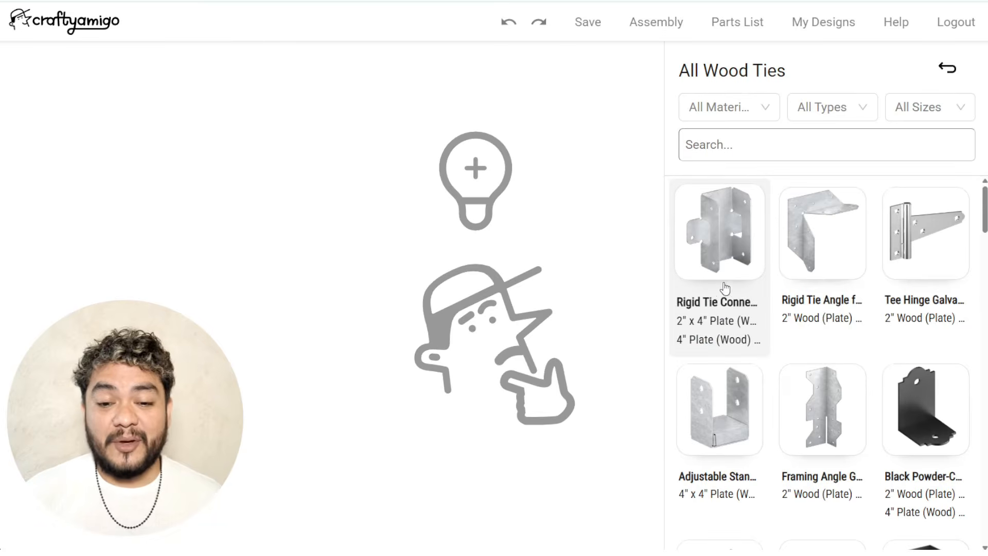
scroll(811, 283, "down", 3)
left_click(811, 283)
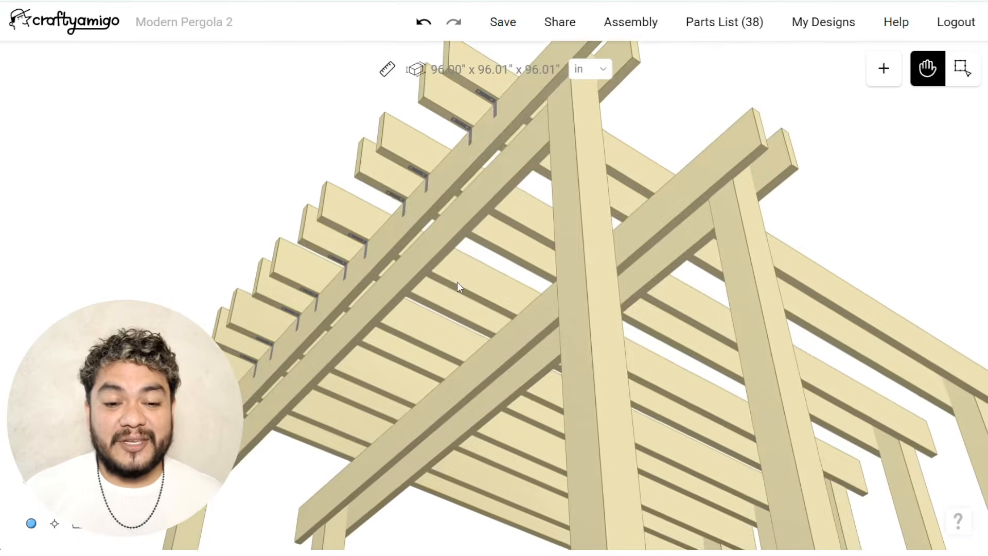
Step: Examine the metal ties that join the pergola's rafters to the supporting beam
left_click_drag(457, 282, 461, 202)
scroll(461, 203, "up", 5)
left_click(448, 136)
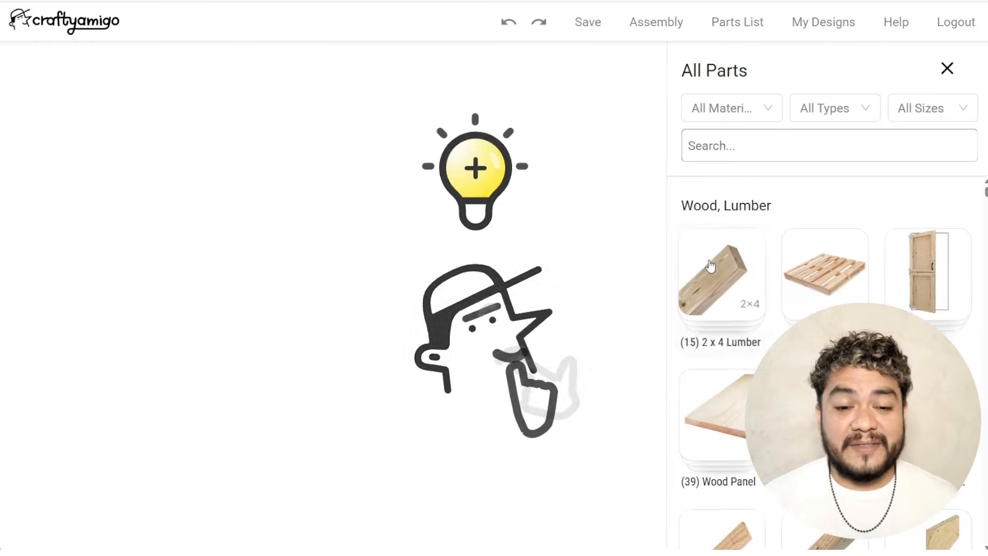
Step: Add a standard 2" x 4" lumber piece from the 2 x 4 Lumber group
left_click(711, 252)
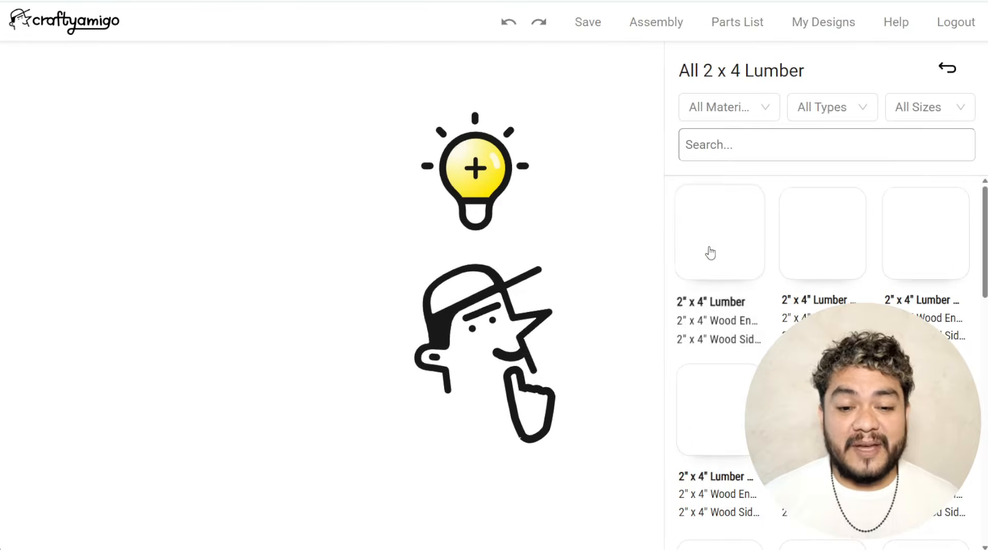
left_click(711, 252)
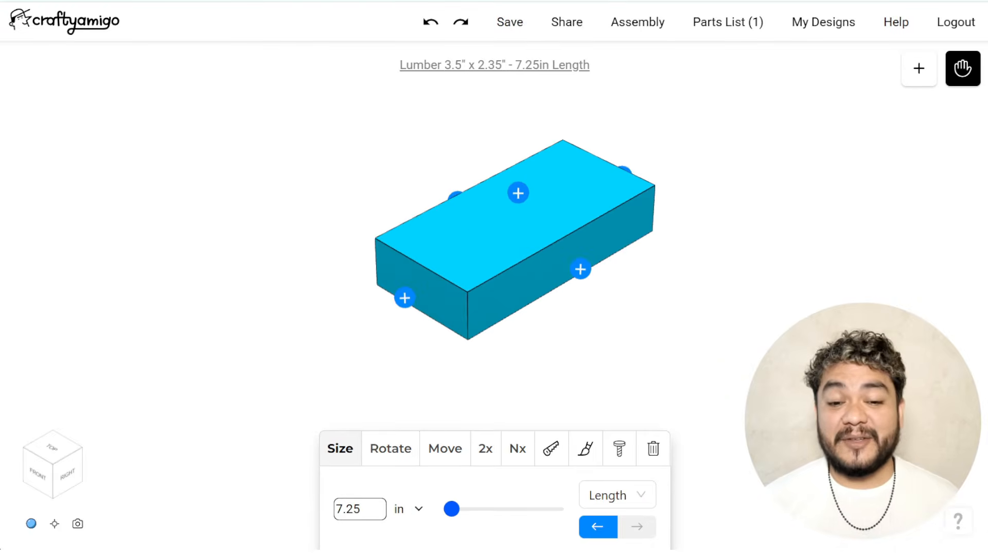
Step: Try adjusting the lumber piece's length and switching between the dimensions available for resizing
mouse_move(451, 509)
left_mouse_down()
mouse_move(444, 512)
mouse_move(453, 510)
left_mouse_up()
left_click(613, 495)
left_click(595, 463)
left_click(596, 509)
left_click(592, 449)
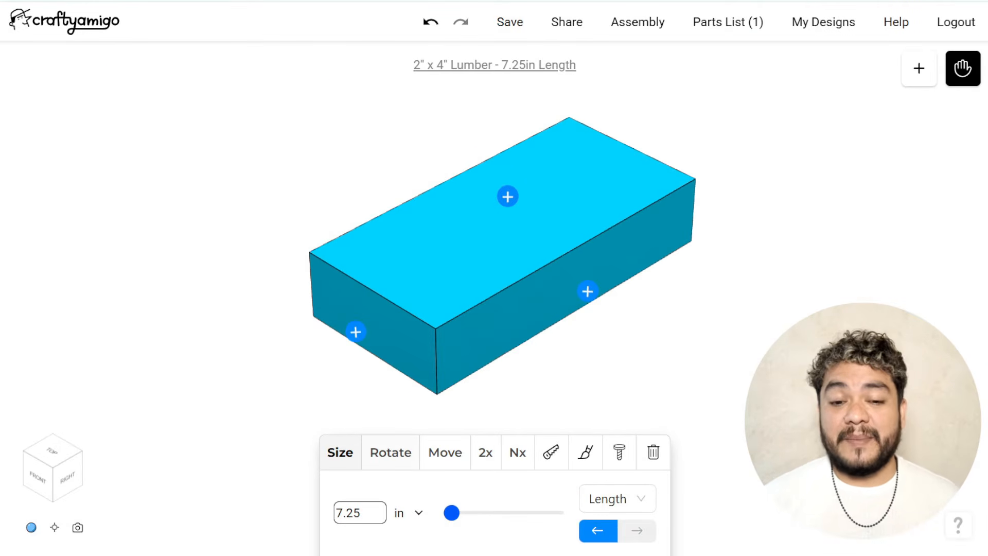
Step: Try rotating the 2" x 4" lumber piece by 90° about the x axis and return it to 0°
left_click(391, 452)
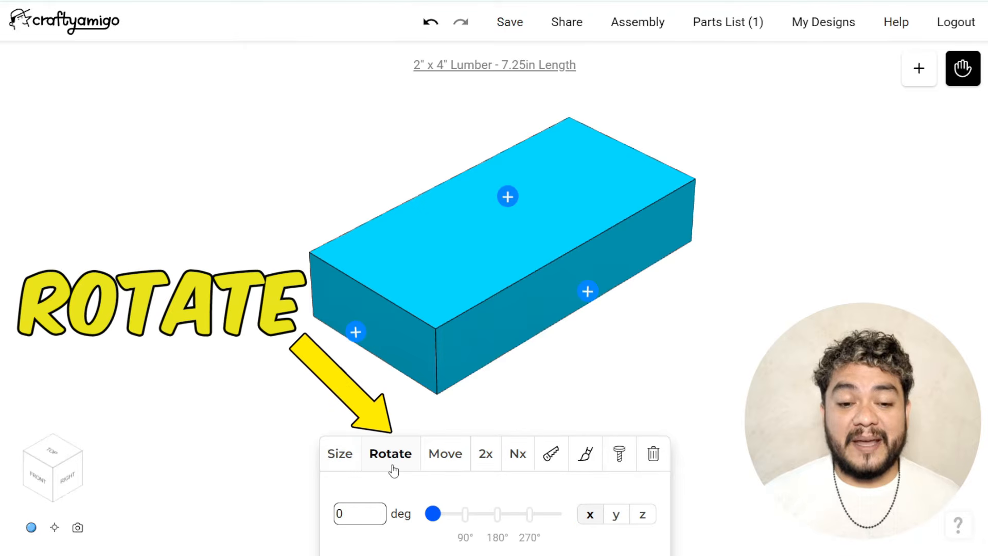
left_click(463, 515)
left_click_drag(463, 516, 429, 514)
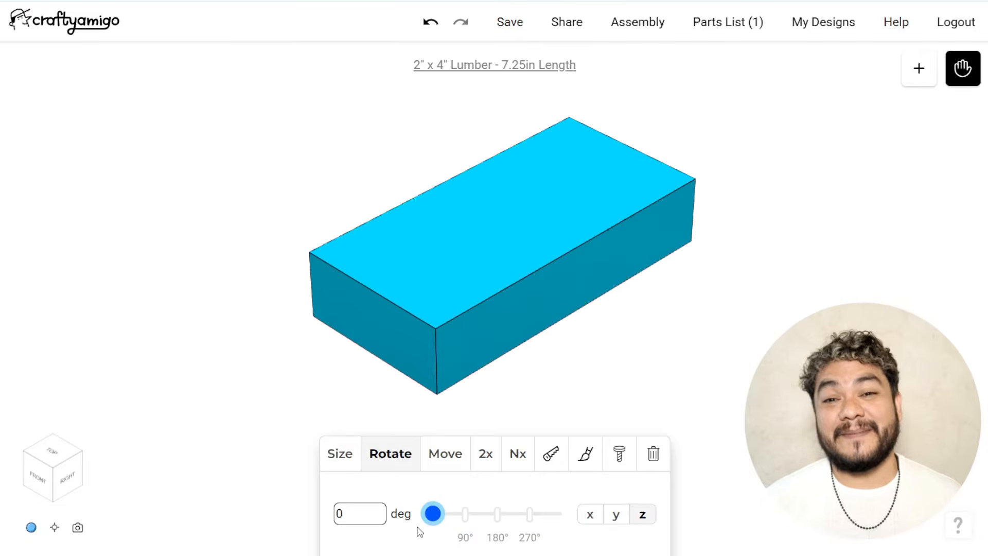
left_click(589, 514)
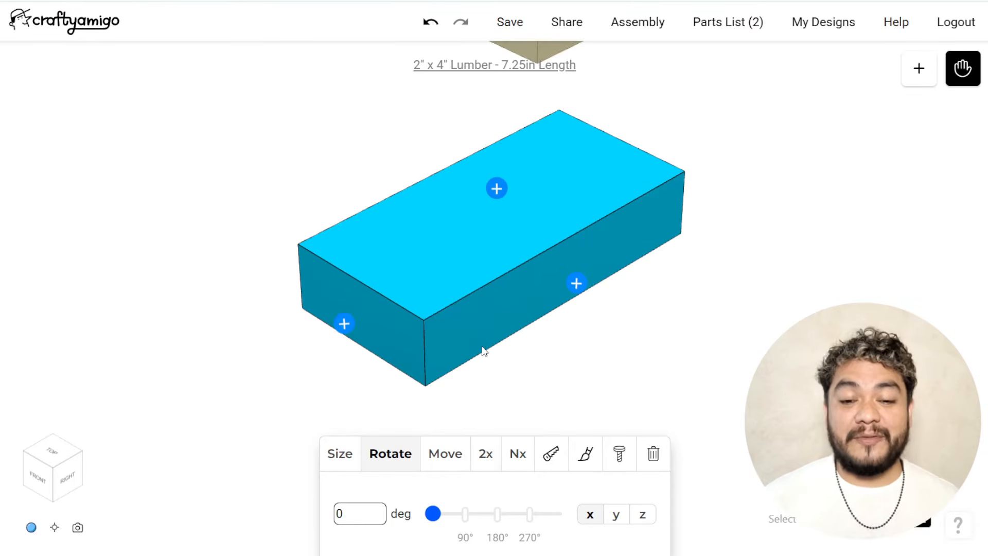
Step: Make three copies of the lumber piece in a row along its width, with 0.5 in between copies
scroll(484, 352, "down", 5)
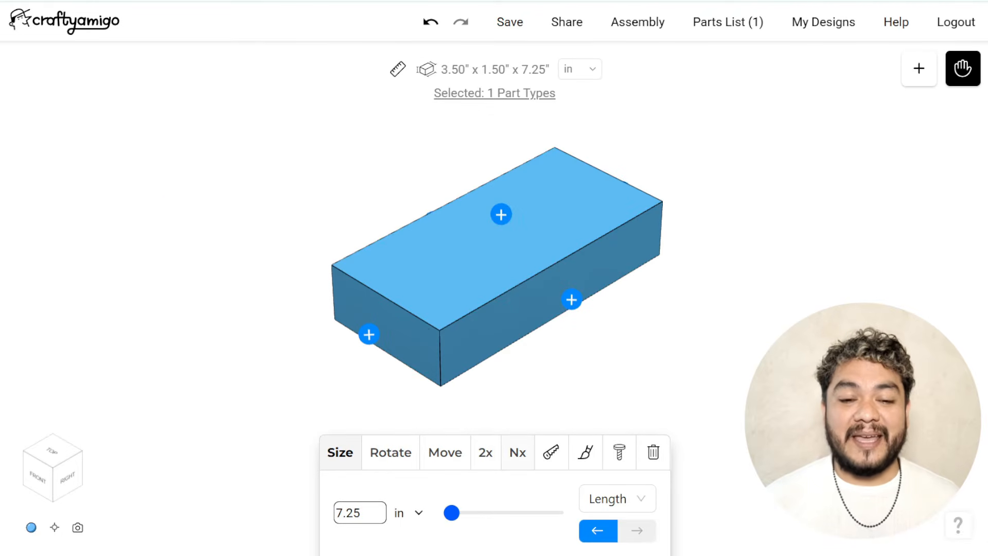
left_click(517, 453)
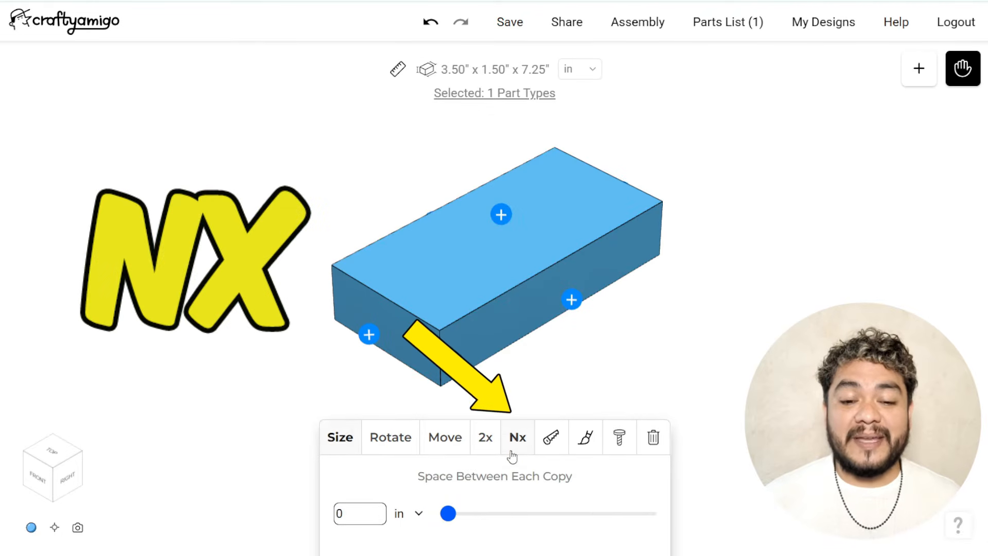
left_click(360, 513)
scroll(533, 308, "down", 5)
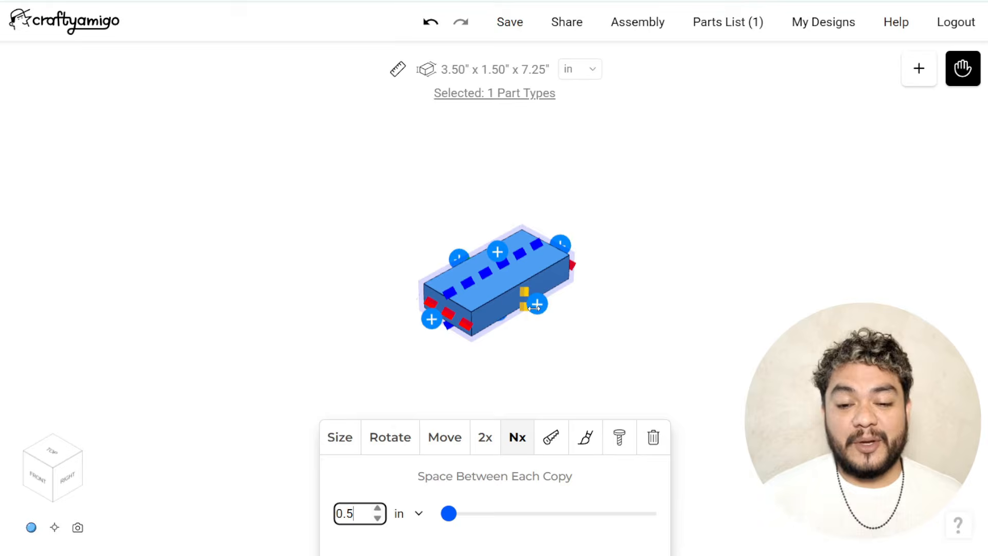
left_click_drag(640, 374, 726, 414)
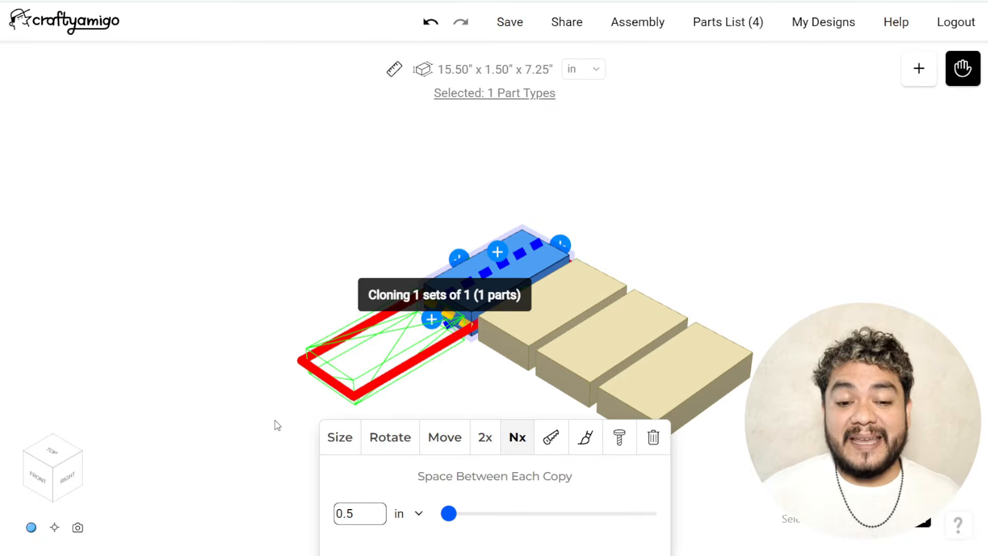
Step: Clone the original lumber piece twice along its length, keeping the 0.5 in spacing
left_click_drag(154, 444, 154, 444)
scroll(581, 272, "down", 5)
left_click_drag(586, 272, 728, 274)
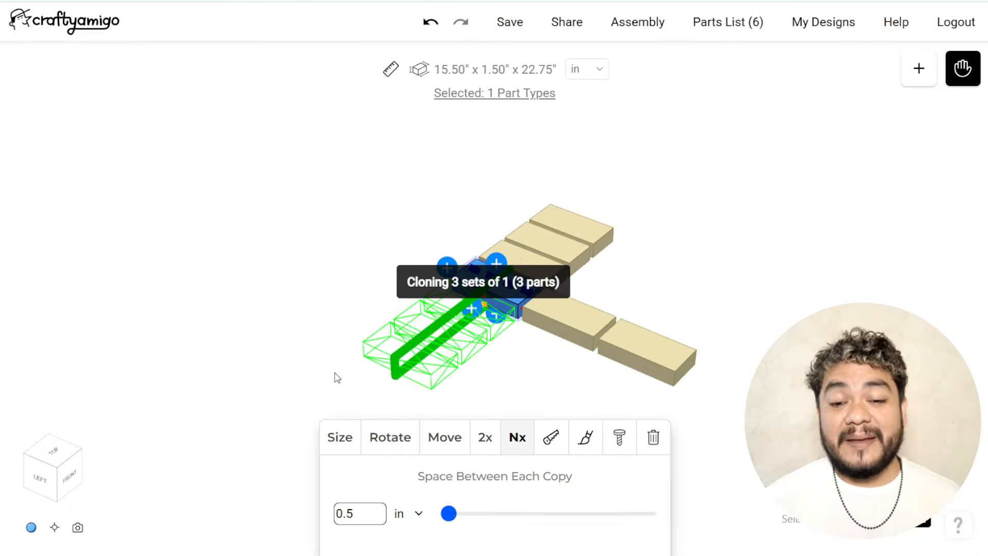
Step: Clone the original piece three times on its opposite long side and five times upward, spaced 0.5 in apart
left_click_drag(335, 377, 334, 377)
left_click_drag(298, 337, 452, 306)
left_click_drag(473, 152, 472, 152)
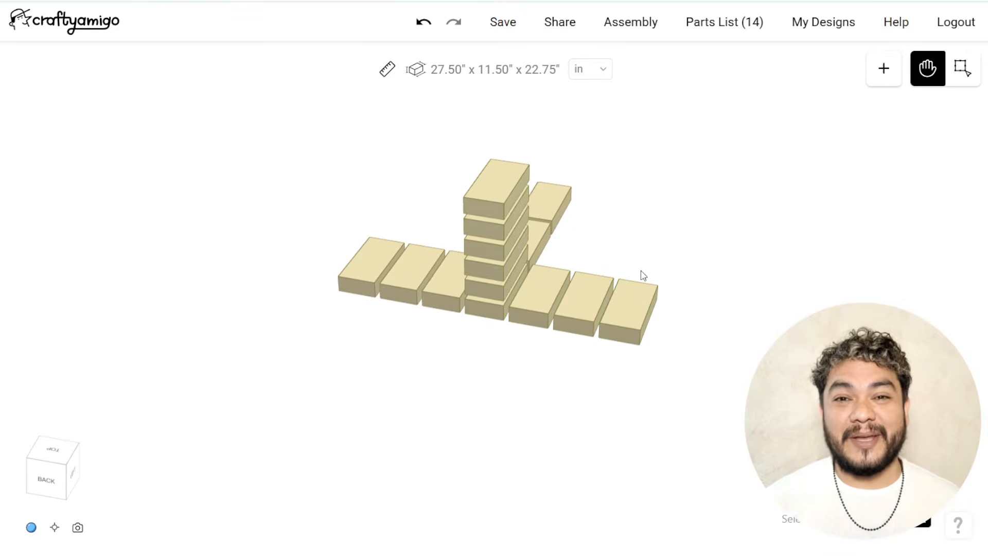
left_click_drag(644, 276, 595, 269)
scroll(584, 271, "up", 3)
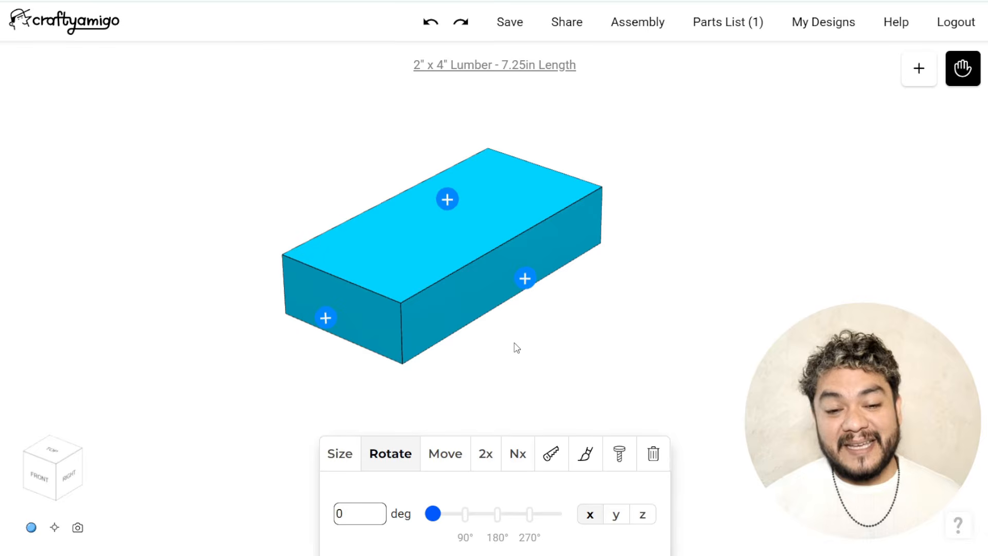
Step: Paste a copy of the single 2" x 4" lumber piece beside the original
scroll(517, 347, "down", 2)
scroll(517, 348, "down", 4)
key("ctrl+v")
right_click_drag(560, 316, 545, 352)
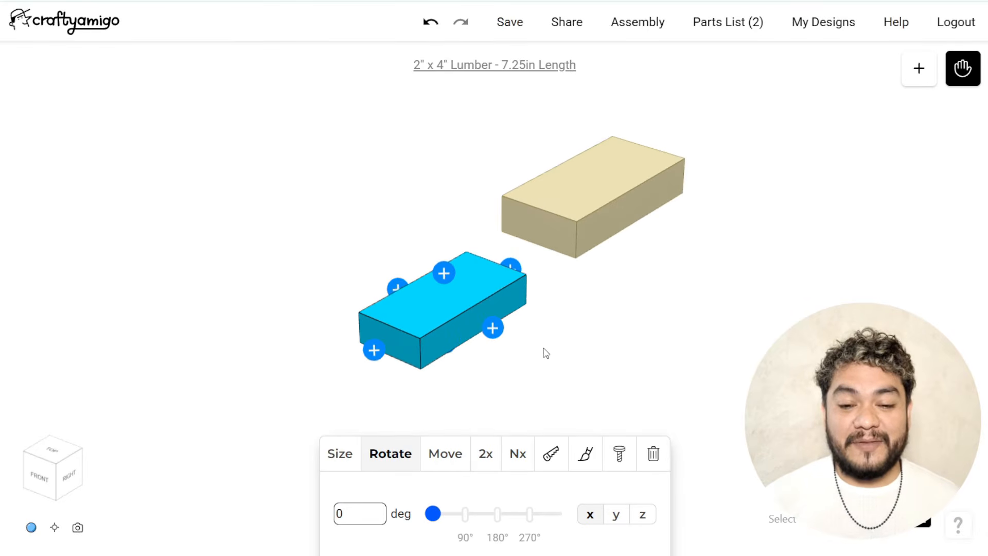
left_click_drag(544, 353, 562, 343)
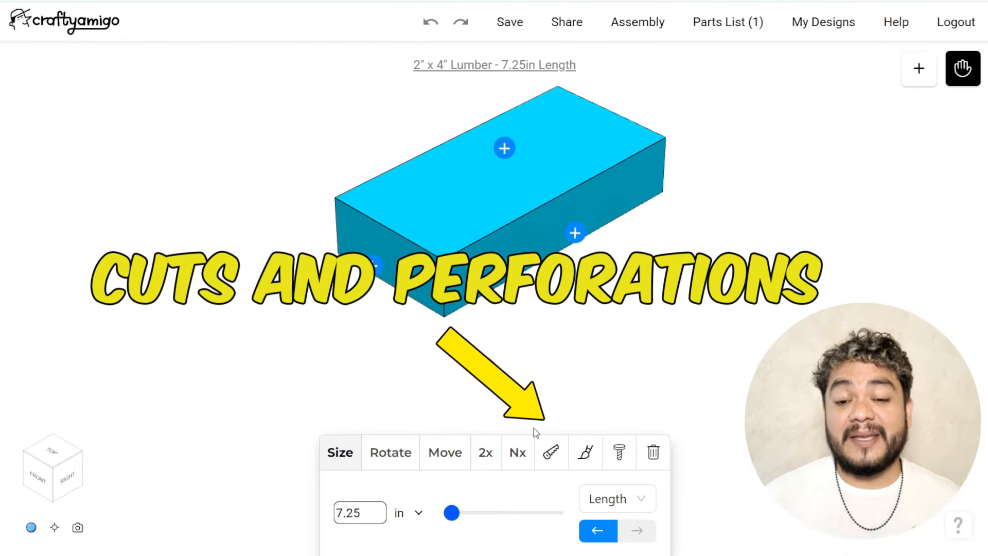
Step: Cut two cross-shaped holes through the lumber piece's top face, sized 2.95 x 2.95 in at 100% depth
left_click(550, 452)
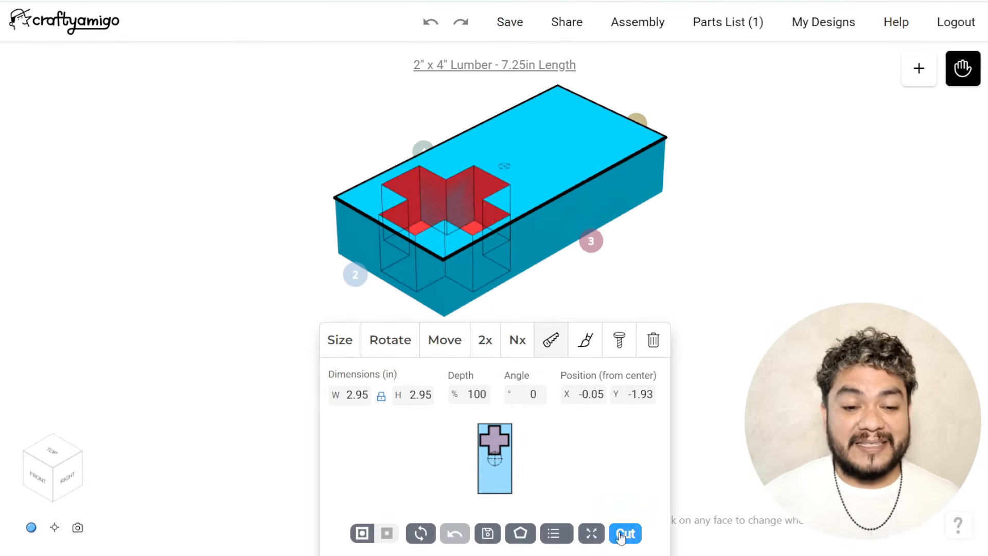
left_click(622, 251)
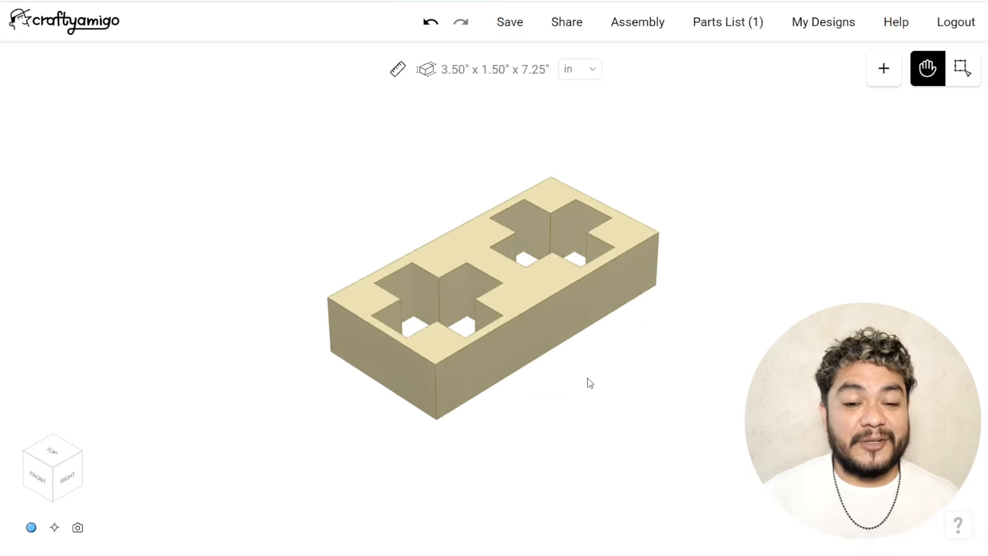
left_click_drag(588, 381, 619, 383)
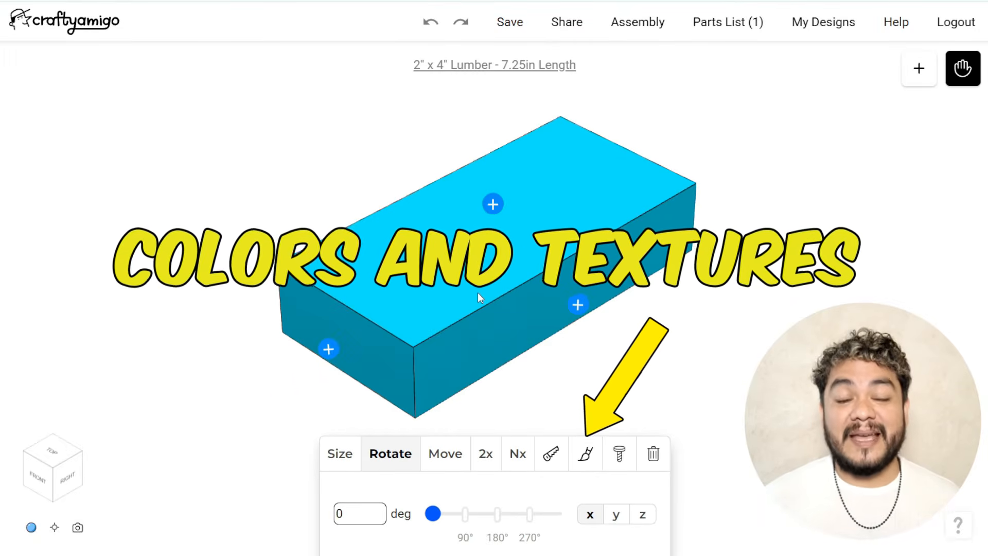
Step: Change the uncut lumber piece's color to purple, hex 834B8D
left_click(590, 463)
left_click(427, 529)
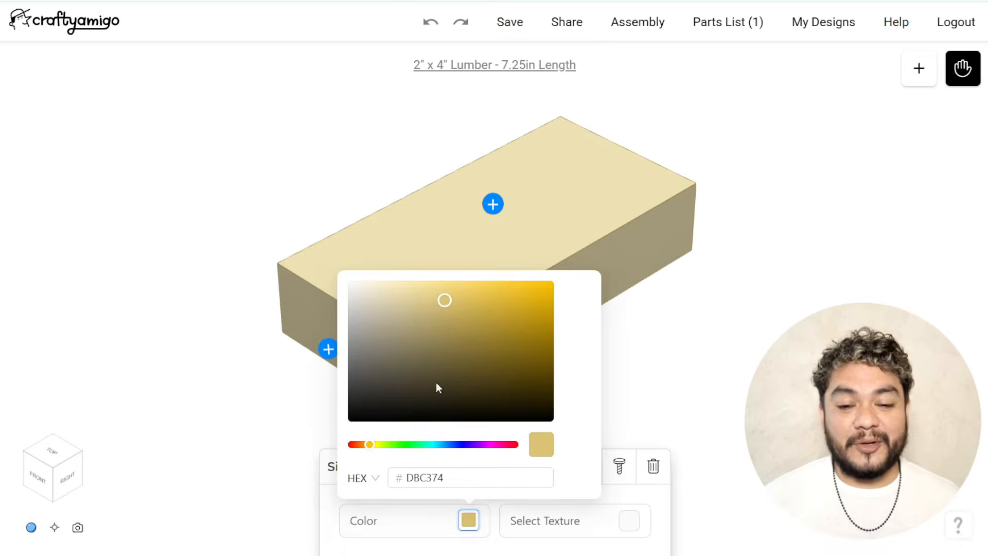
left_click(527, 384)
left_click(486, 445)
left_click_drag(487, 394, 459, 339)
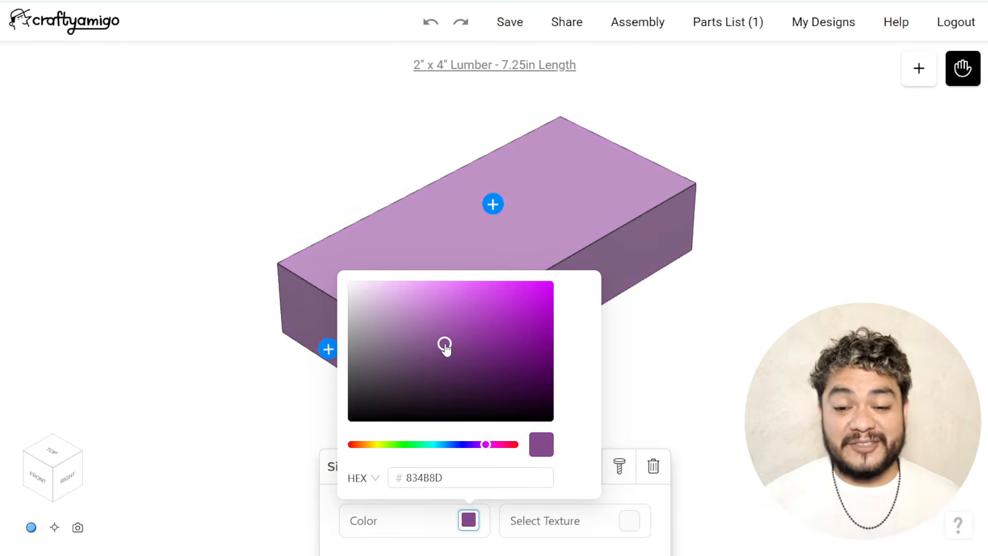
Step: Apply the Douglas Fir Softwood texture to the lumber piece
left_click(549, 521)
left_click(549, 520)
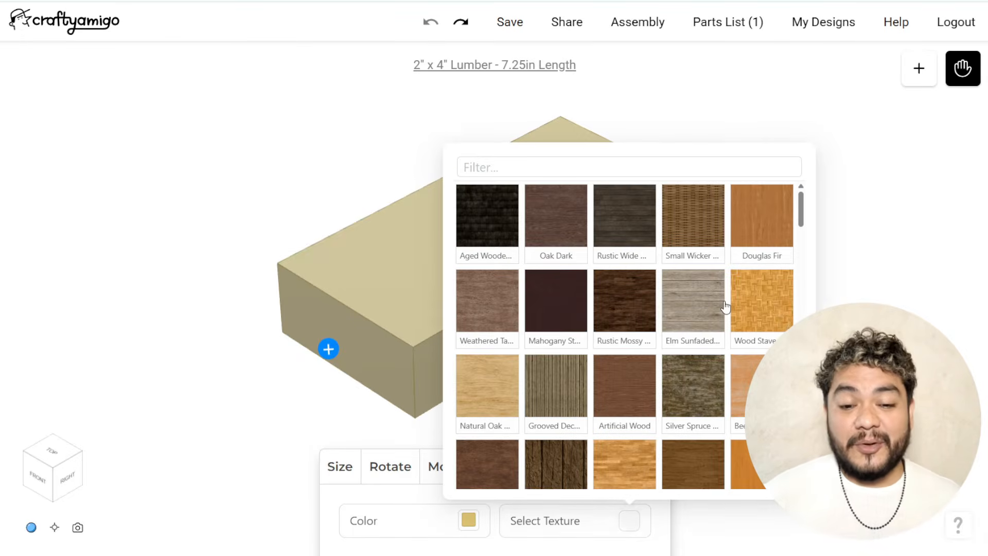
scroll(726, 304, "down", 5)
left_click(713, 278)
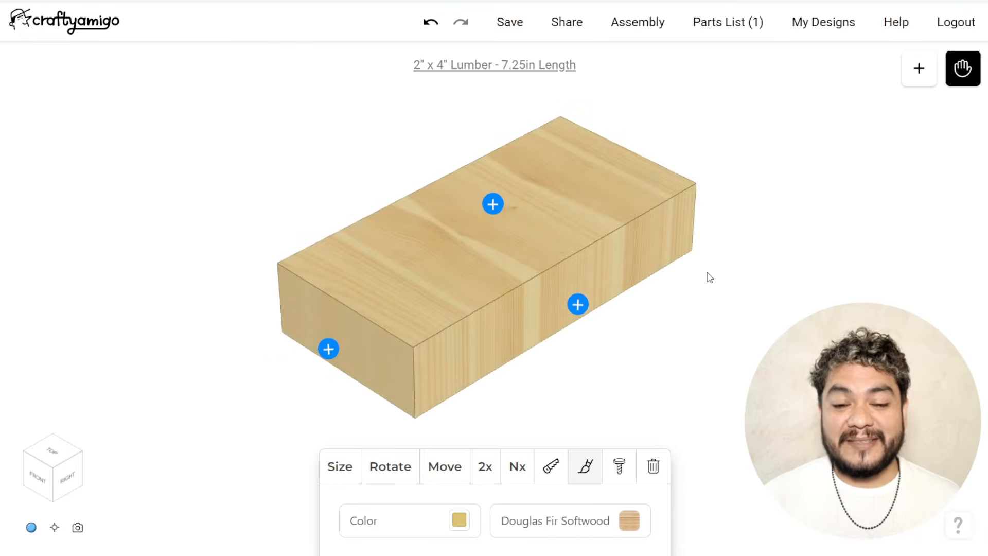
left_click_drag(526, 403, 626, 403)
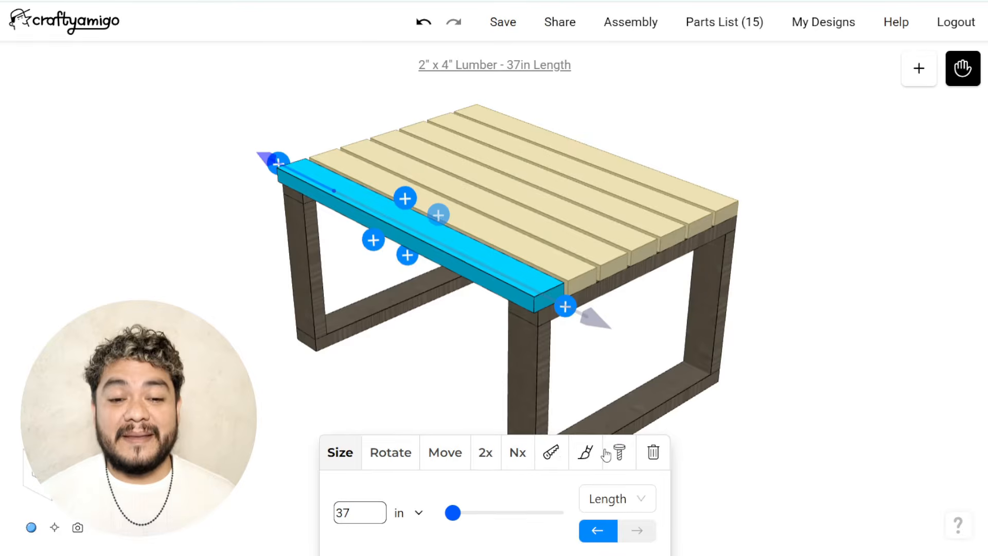
Step: Add a #10 3" flat head wood screw to the table's front board and slide it to the board's near end
left_click(631, 466)
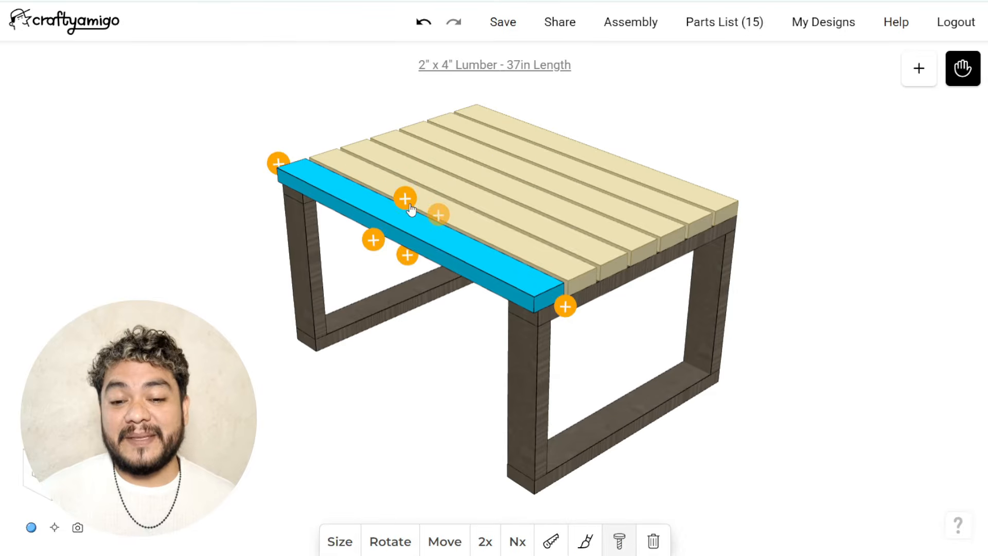
left_click(727, 325)
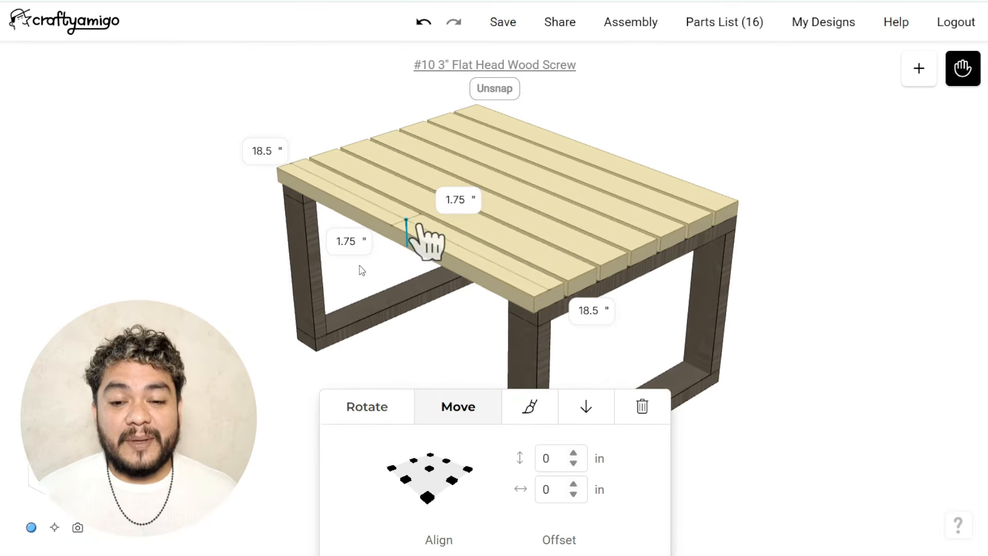
scroll(362, 269, "up", 5)
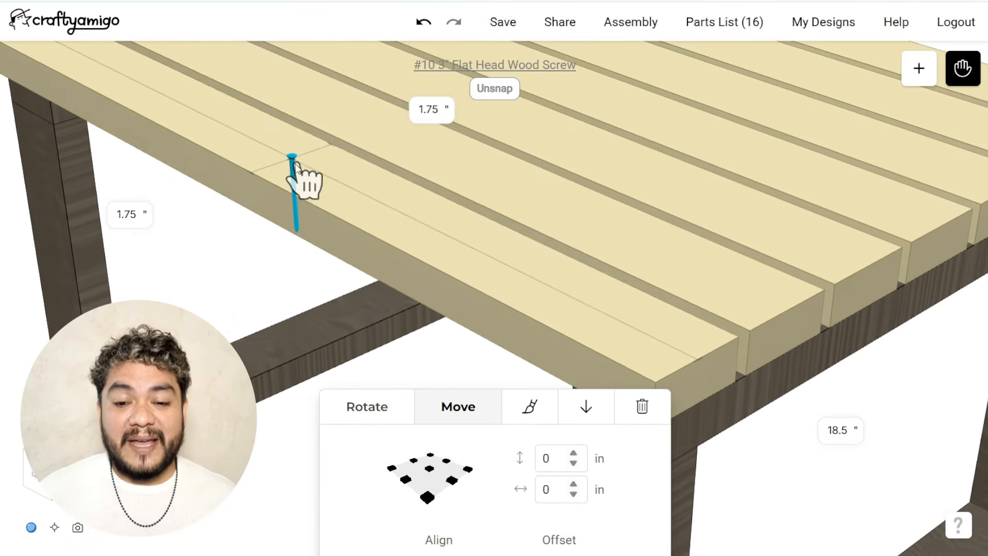
left_click_drag(296, 178, 650, 370)
Step: Add a 1/2" x 4" wooden dowel near the same end of the front board and open the finished table's parts list
scroll(491, 270, "down", 4)
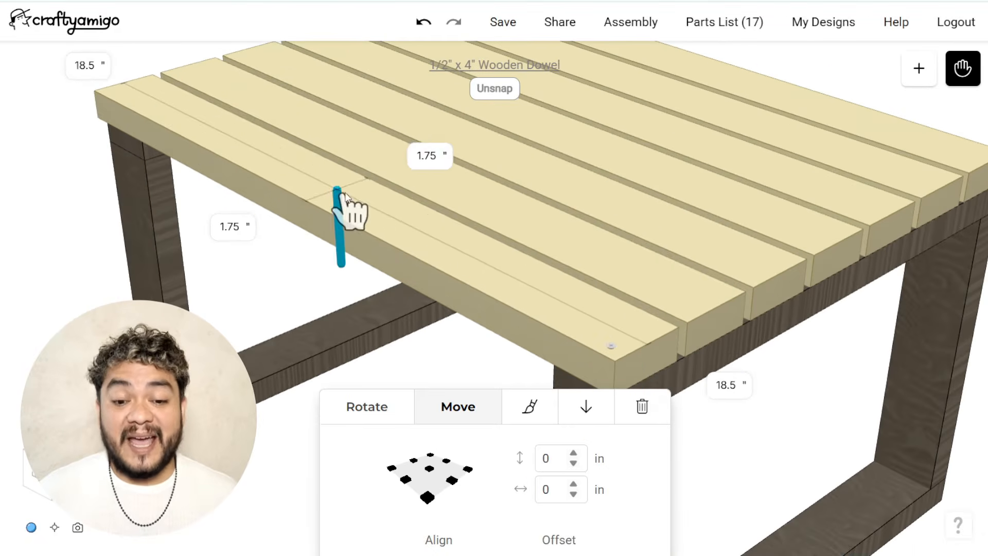
left_click_drag(348, 214, 650, 330)
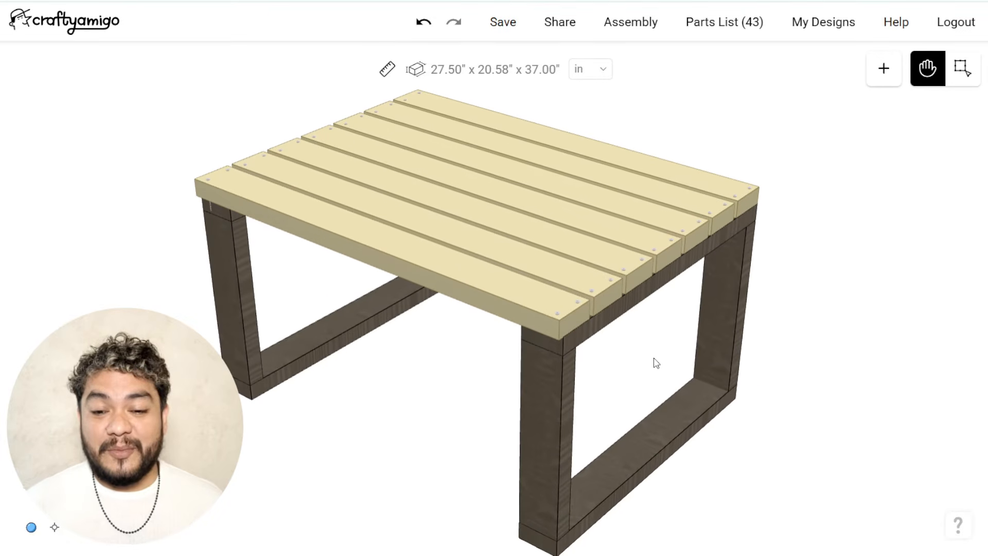
left_click(717, 24)
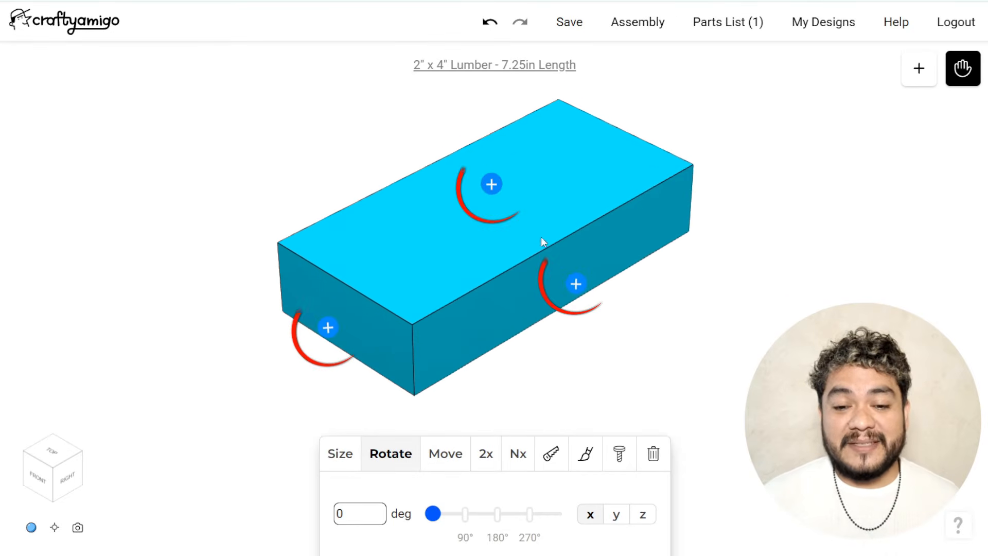
Step: Browse the parts compatible with the long narrow side of the 7.25 in lumber piece
left_click(575, 284)
scroll(767, 366, "down", 8)
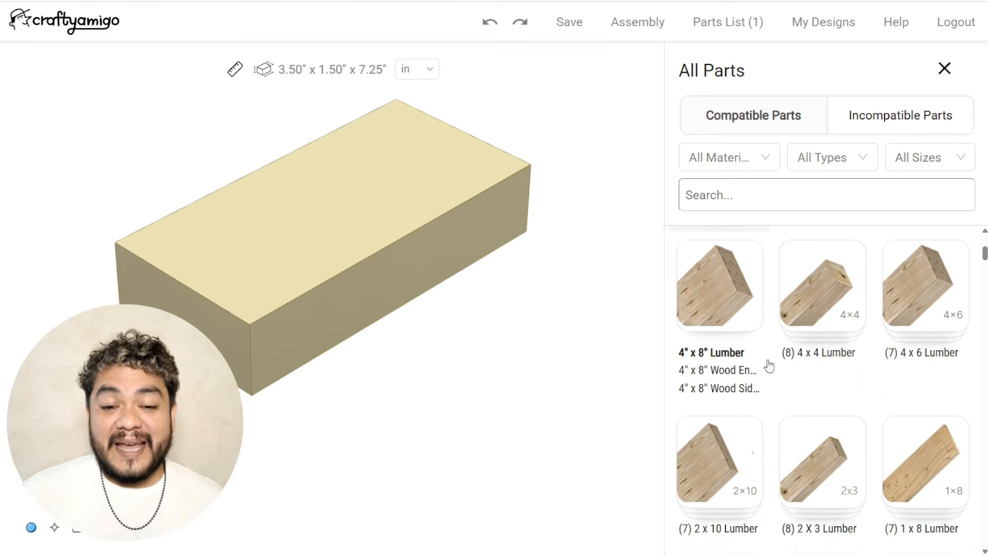
scroll(768, 366, "down", 10)
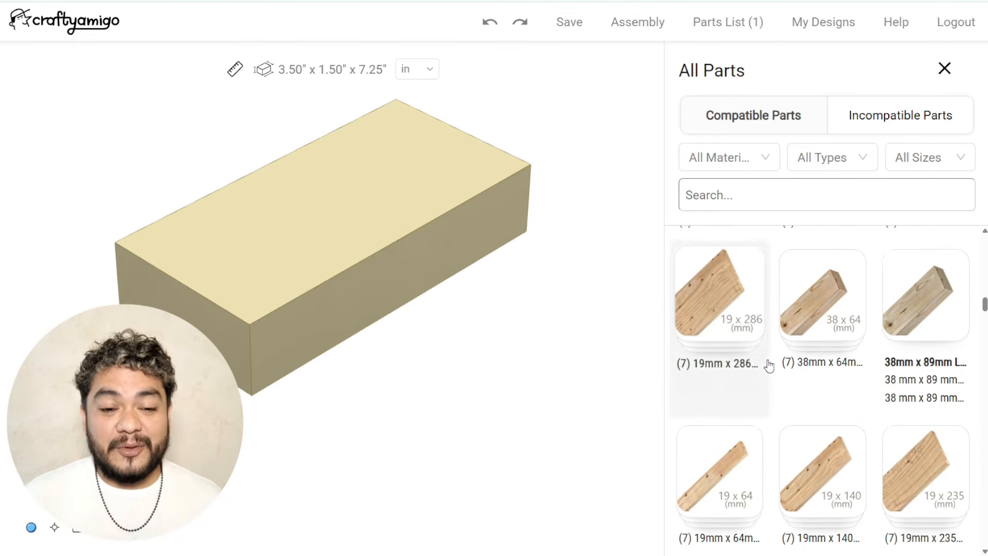
scroll(768, 366, "down", 3)
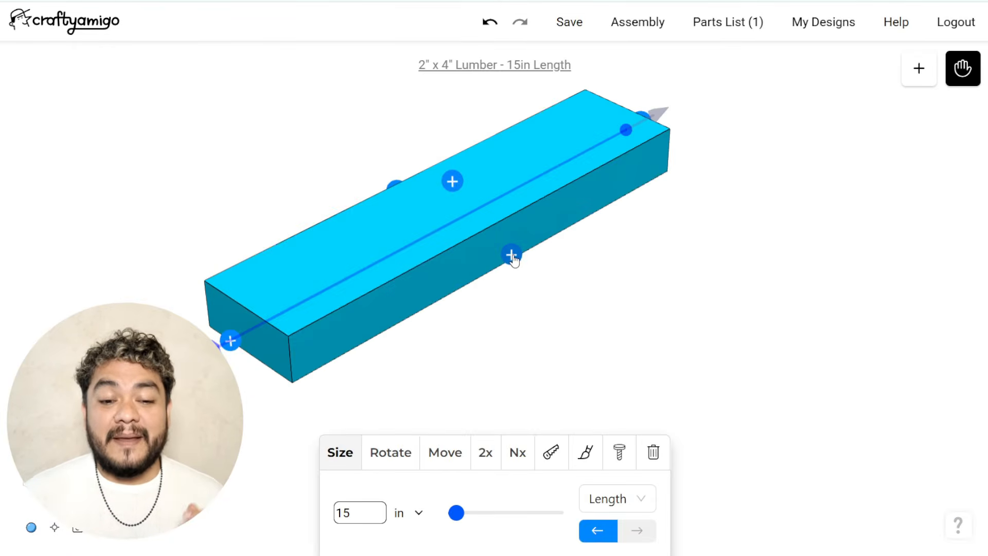
Step: Connect a 2" x 4" lumber piece perpendicular to the long side of the 15 in piece, using the end connection at 180°
left_click(511, 253)
left_click(705, 366)
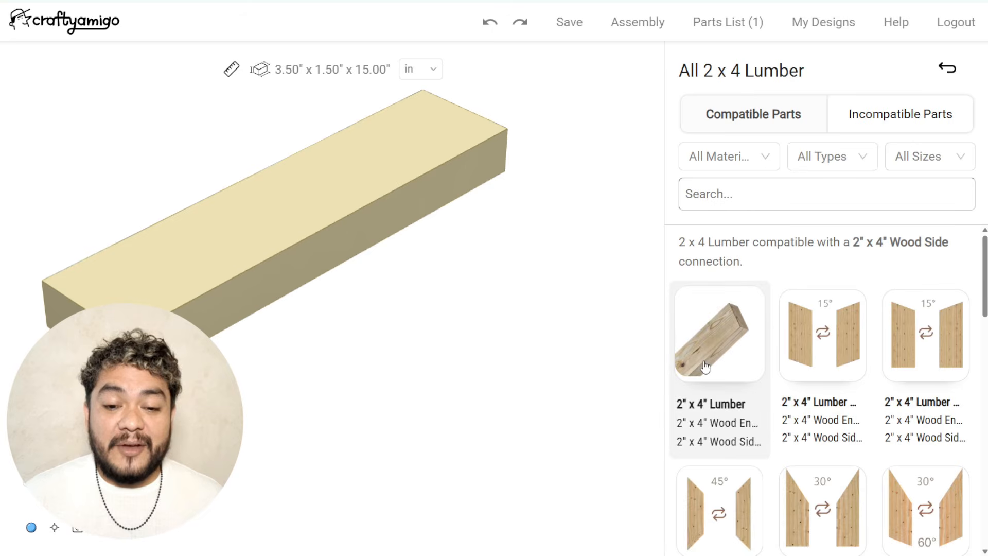
left_click(714, 344)
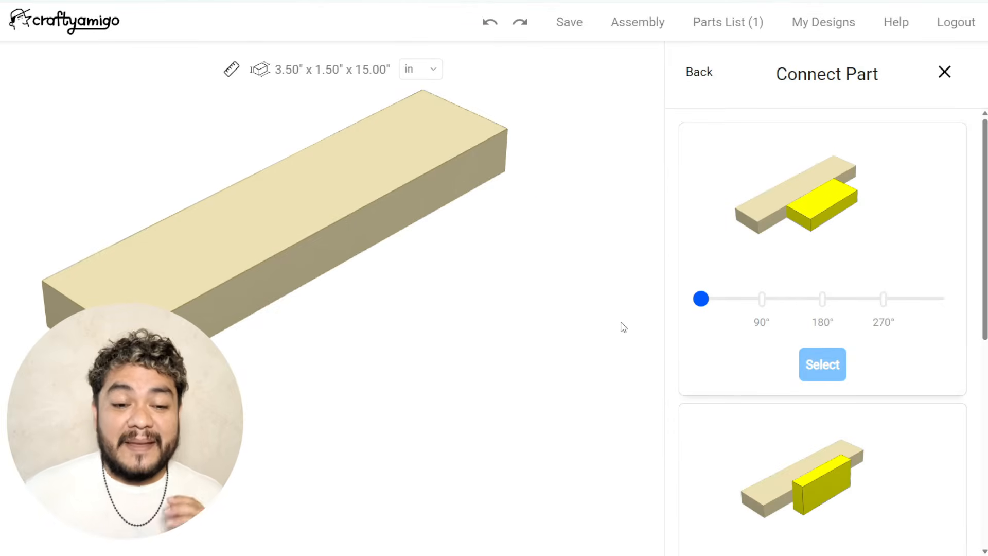
scroll(974, 228, "down", 3)
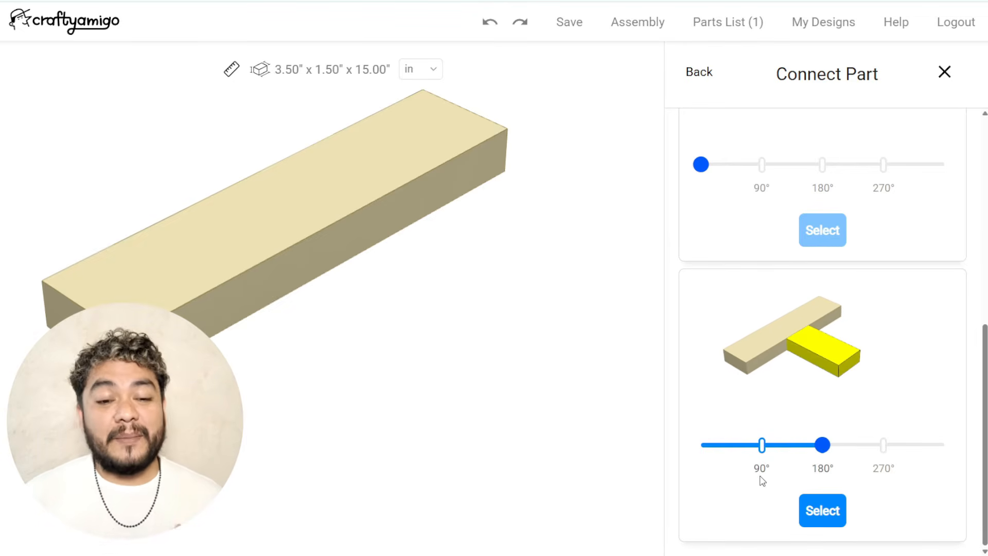
left_click(821, 510)
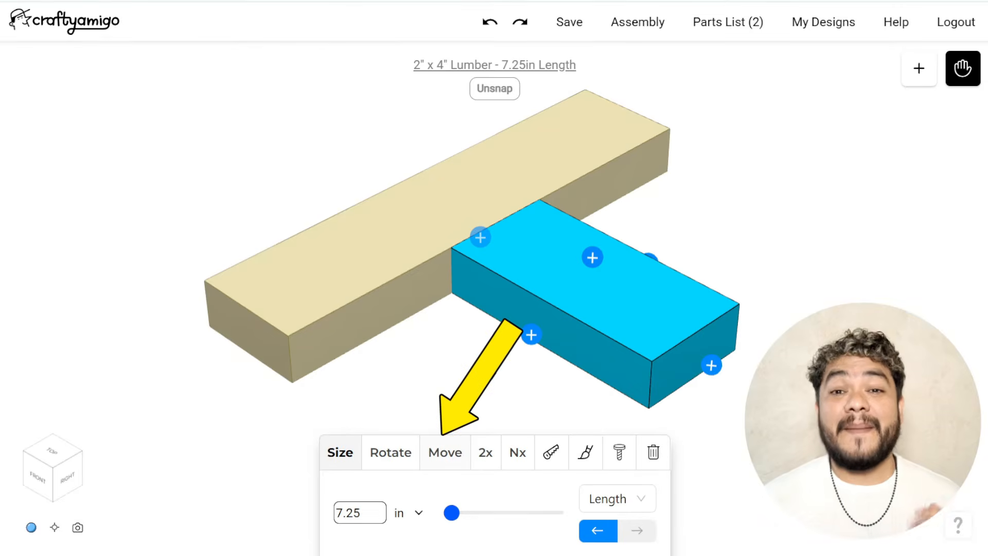
Step: Slide the connected piece along the long lumber, setting its distance from the far end to 5 in
left_click(446, 406)
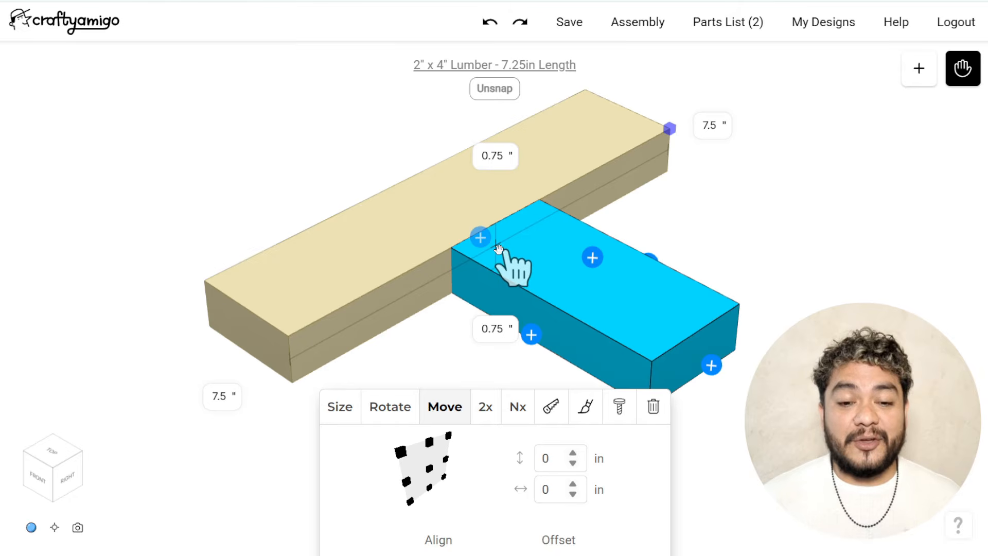
mouse_move(498, 250)
left_mouse_down()
mouse_move(316, 346)
mouse_move(574, 227)
mouse_move(674, 157)
mouse_move(656, 127)
mouse_move(627, 203)
mouse_move(504, 223)
mouse_move(454, 264)
mouse_move(458, 274)
mouse_move(490, 260)
left_mouse_up()
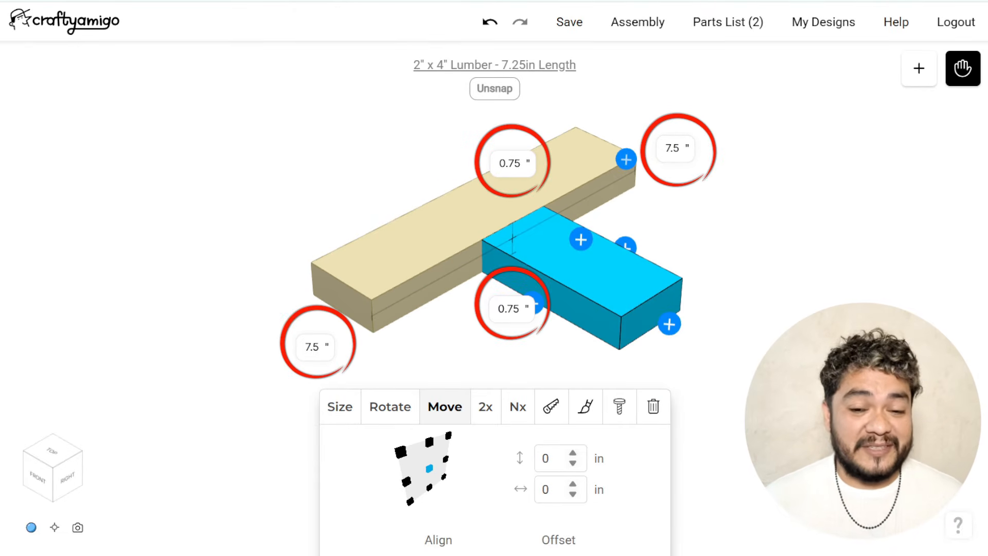
double_click(674, 148)
type("5")
left_click(715, 207)
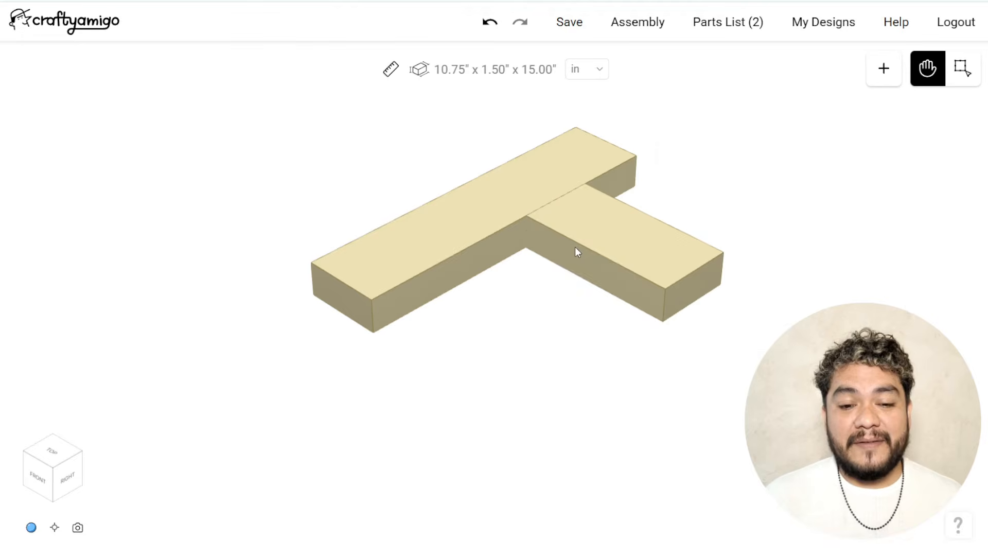
Step: Set the connected piece's distance from the long lumber's near end to 14 in, and change it to 10 in
left_click(575, 247)
type("14")
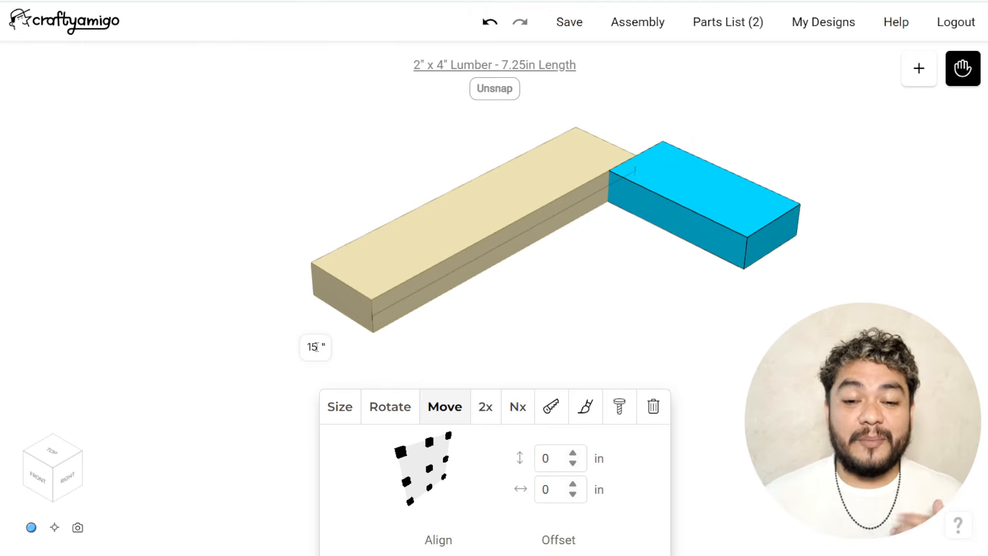
left_click(551, 258)
left_click(630, 206)
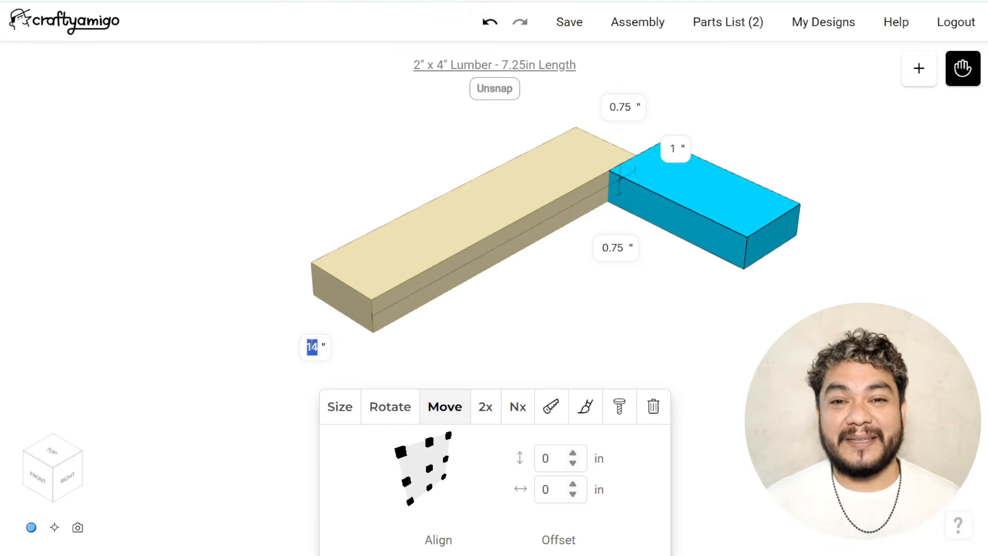
type("10")
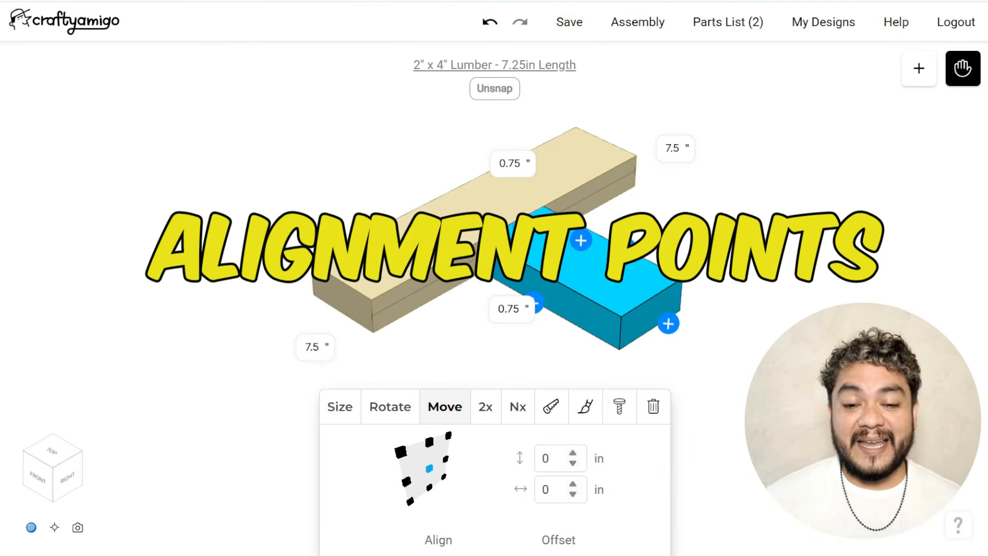
Step: Align the connected piece to each end and then the centre of the long side, with offsets of 1.3 in and 0.2 in
left_click(406, 482)
left_click(445, 459)
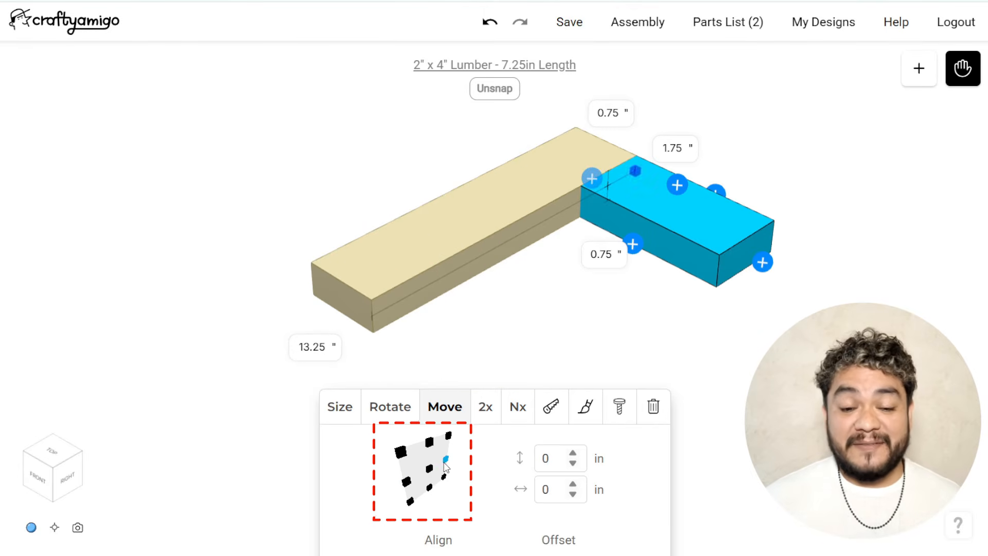
left_click(430, 468)
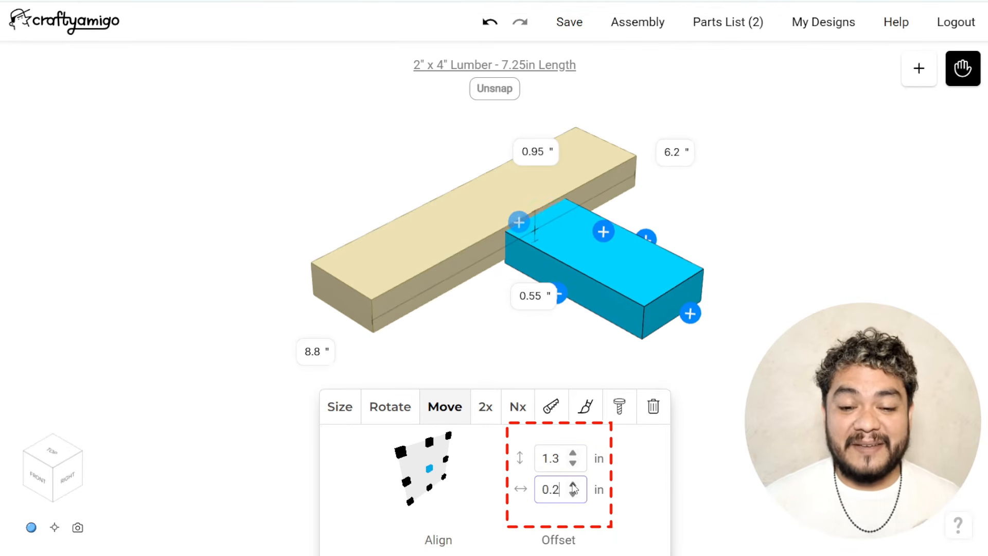
left_click(573, 484)
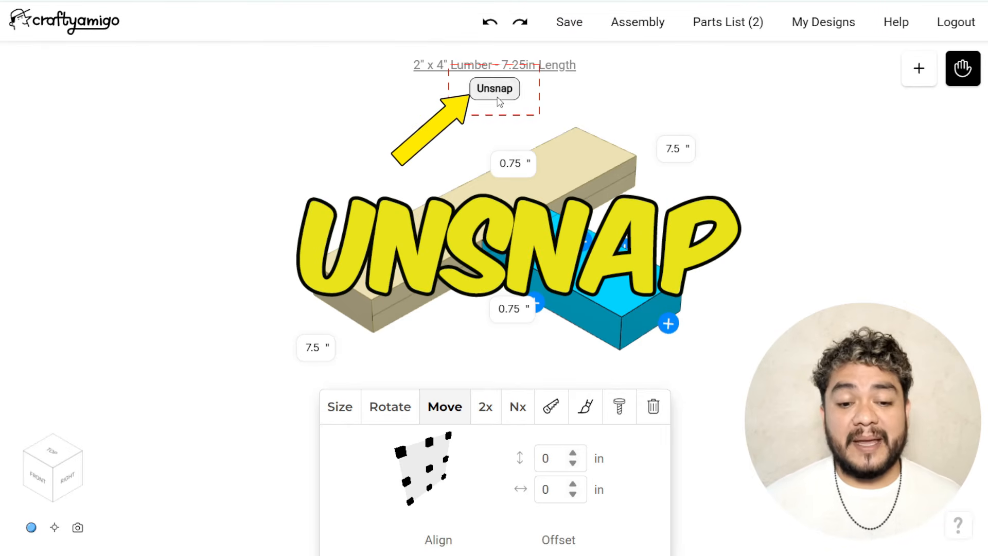
Step: Unsnap the connected piece, move it freely away from the long lumber, and switch its movement to Snap When Near
left_click(494, 99)
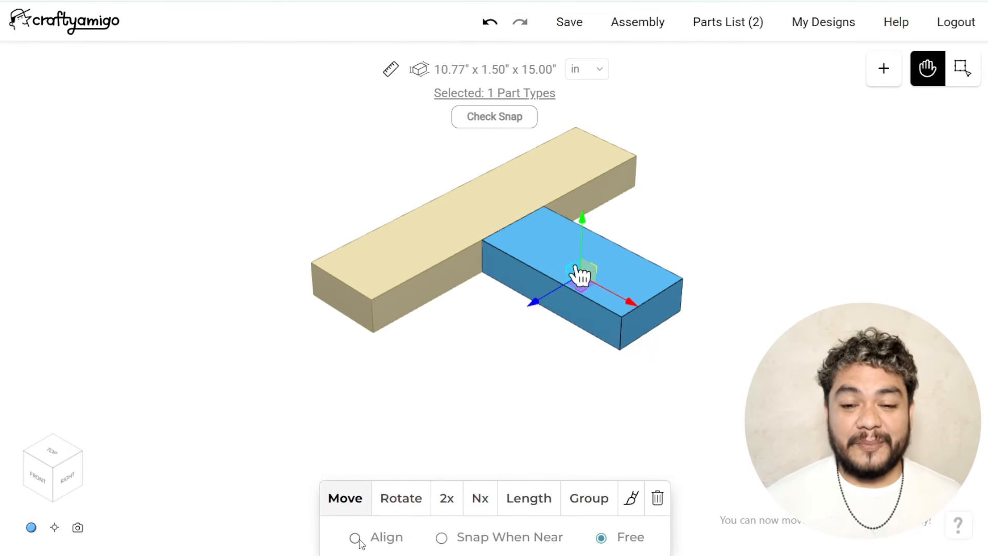
left_click_drag(583, 270, 608, 283)
left_click(441, 537)
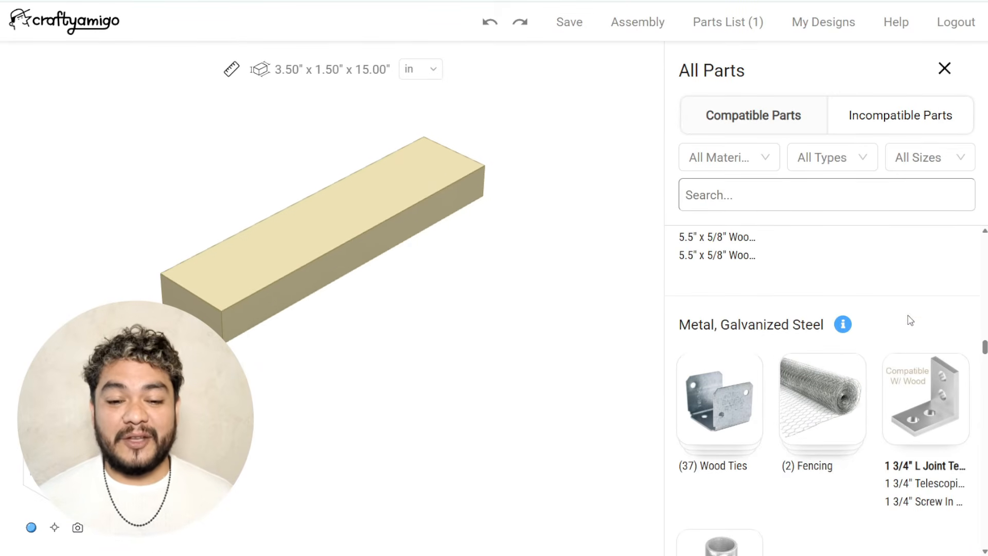
Step: Browse the compatible metal, plastic and electrical parts in the catalogue
scroll(911, 320, "down", 9)
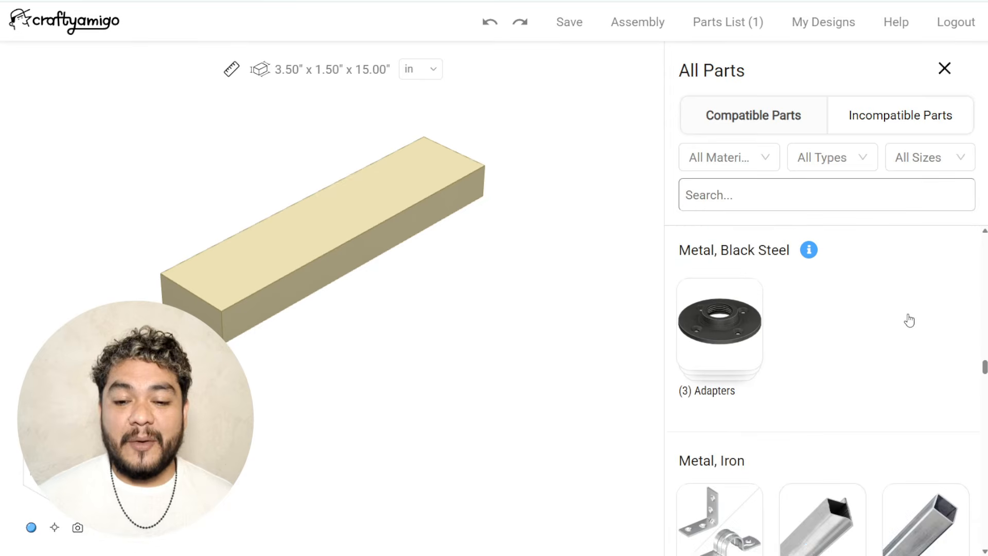
scroll(909, 321, "down", 15)
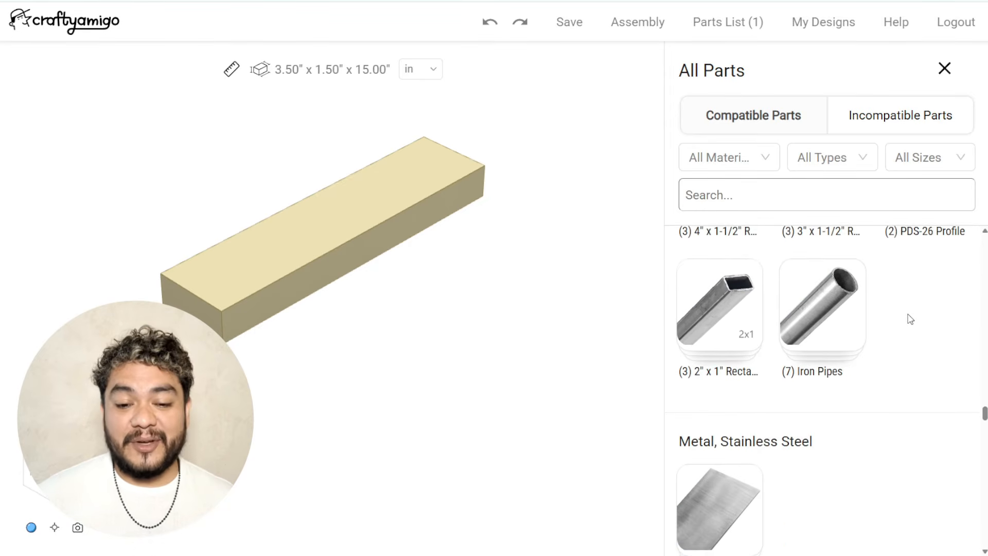
scroll(910, 319, "down", 15)
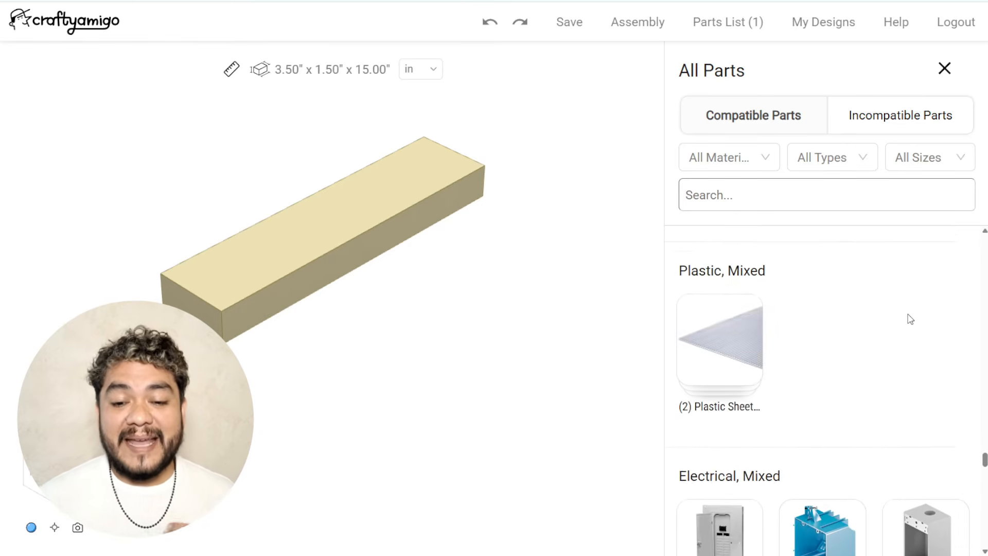
scroll(909, 320, "down", 12)
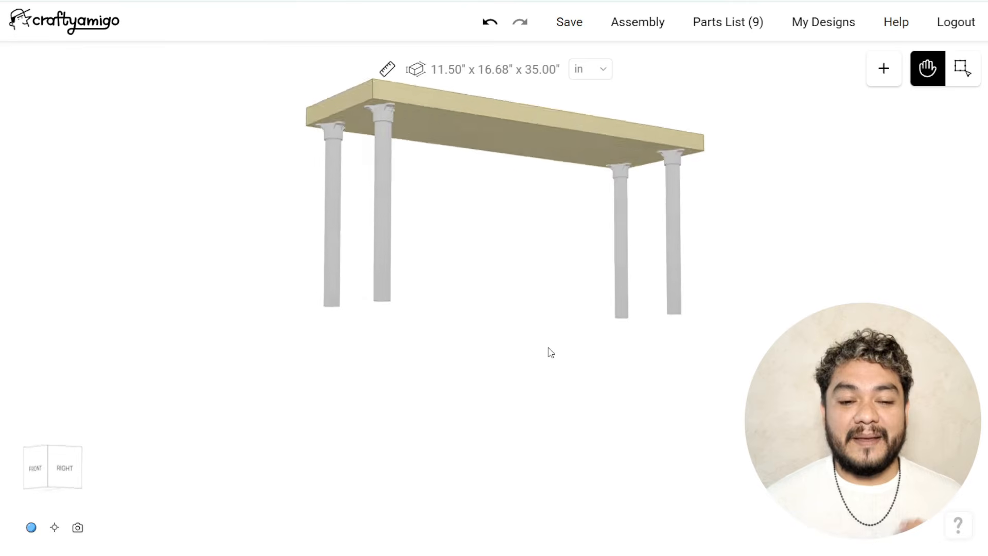
Step: Examine the metal pipe legs and flanges attached under the wooden tabletop
left_click_drag(549, 349, 544, 343)
right_click_drag(544, 342, 579, 458)
scroll(403, 225, "up", 5)
right_click_drag(403, 225, 543, 385)
left_click(465, 271)
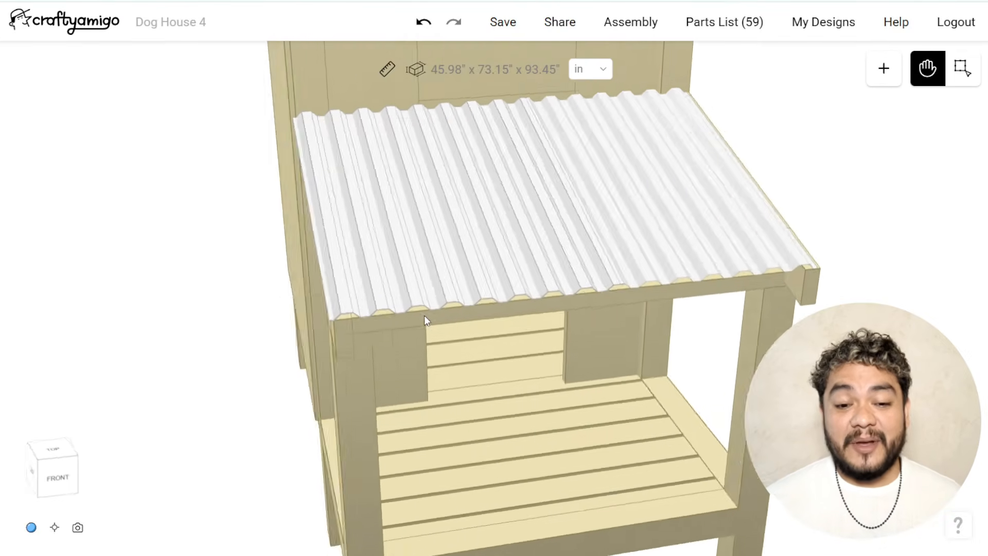
Step: Examine the corrugated roof sheet on the Dog House 4 design
left_click_drag(425, 316, 463, 315)
left_click(461, 248)
left_click(470, 453)
Step: Select a galvanized steel 90° corner brace on the Modern Pergola 2 design and examine how it joins the beams
left_click_drag(438, 241, 425, 219)
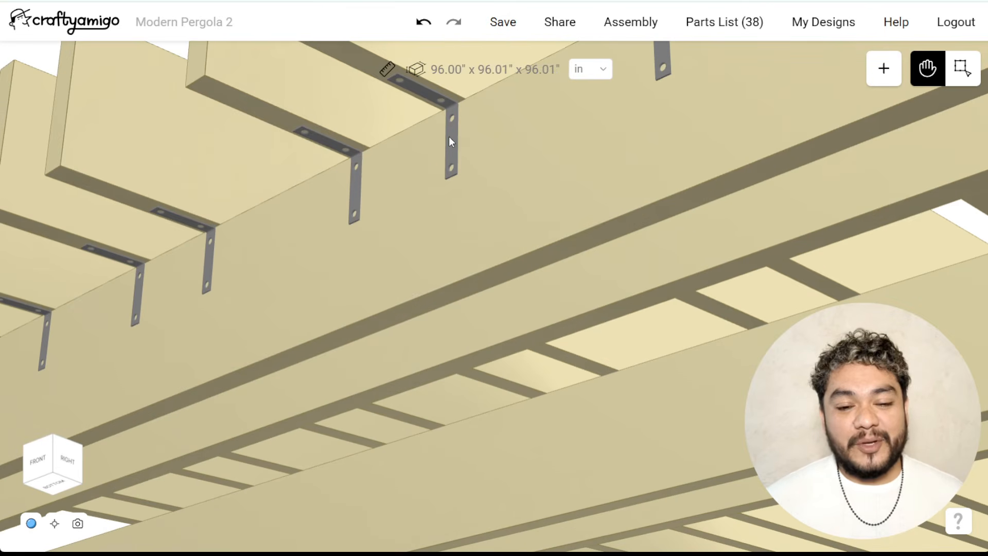
left_click(450, 138)
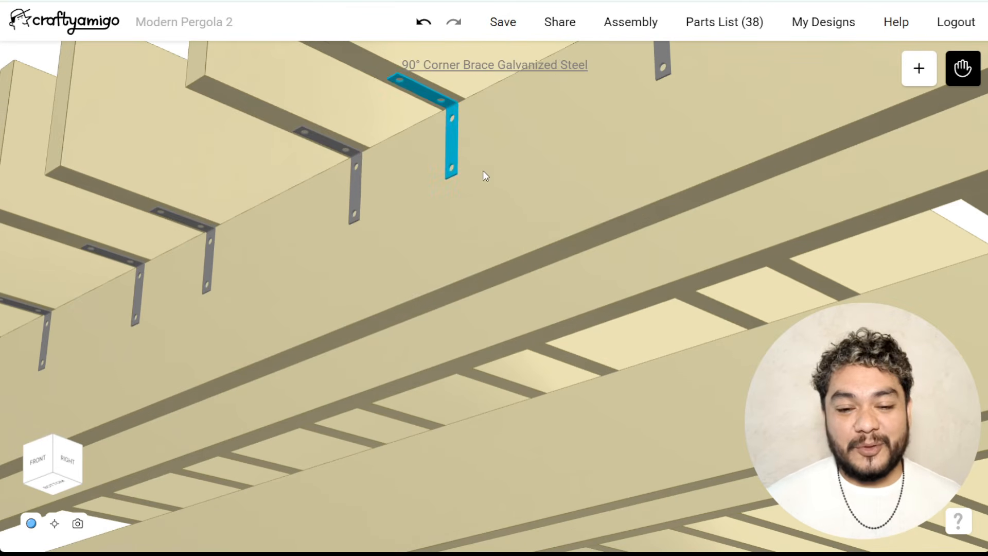
scroll(485, 176, "down", 3)
left_click_drag(478, 159, 490, 249)
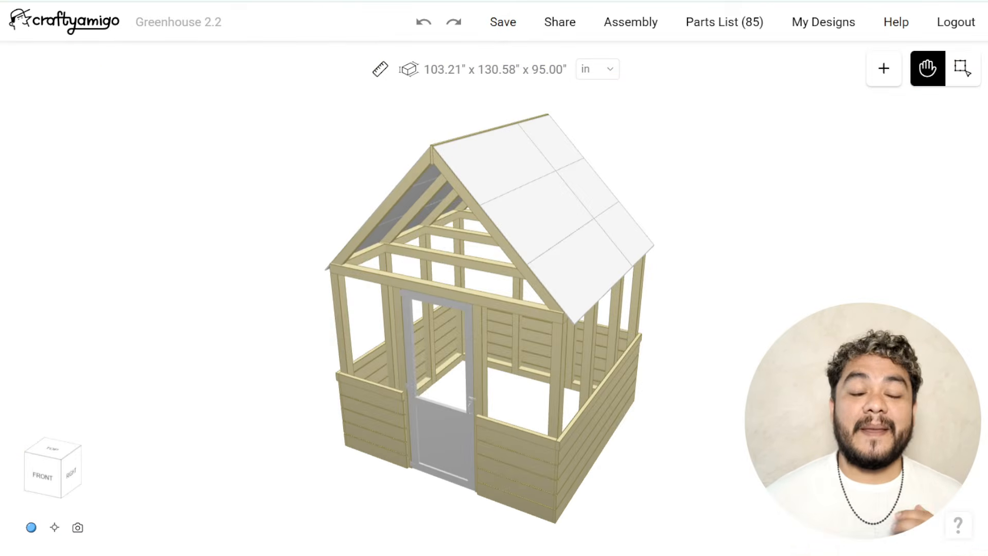
Step: Examine the greenhouse's plastic roof, selecting the lower and middle polycarbonate panels in turn
left_click_drag(369, 374, 355, 419)
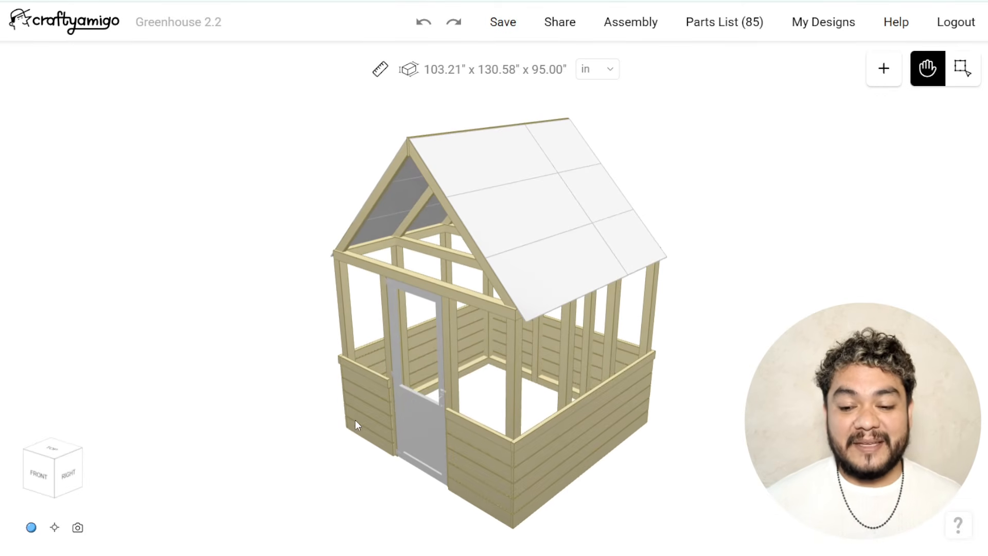
left_click(407, 400)
left_click(508, 259)
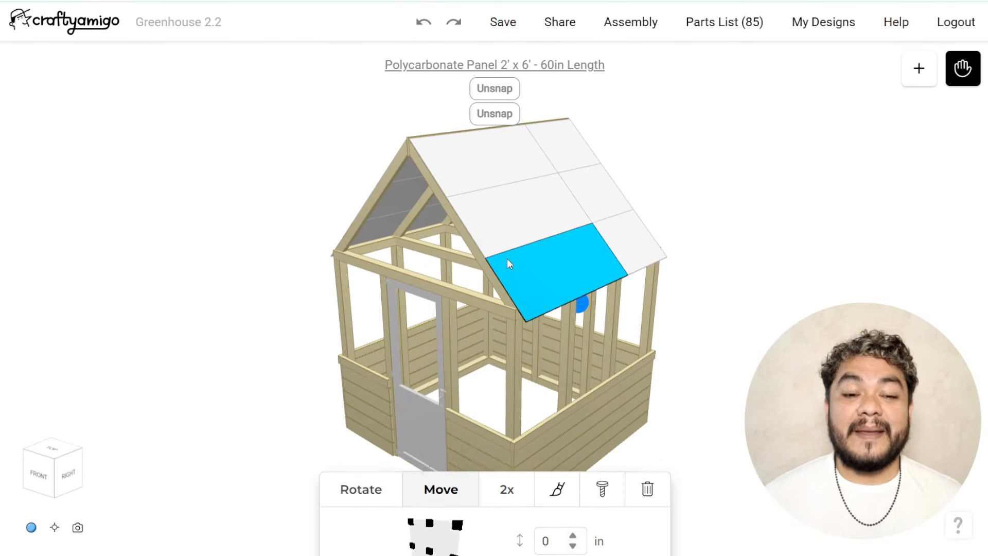
left_click(502, 220)
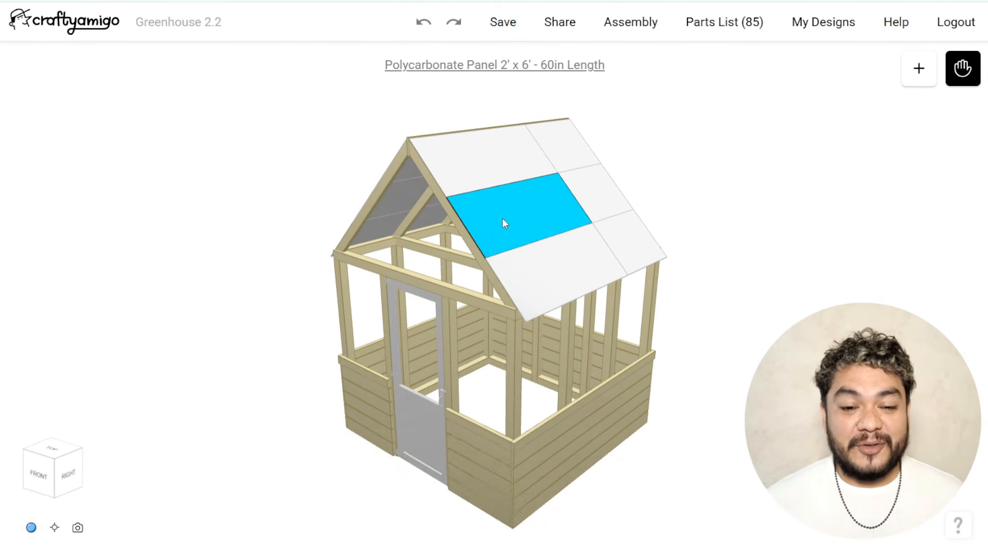
left_click(706, 221)
mouse_move(602, 376)
left_mouse_down()
mouse_move(629, 372)
mouse_move(598, 375)
left_mouse_up()
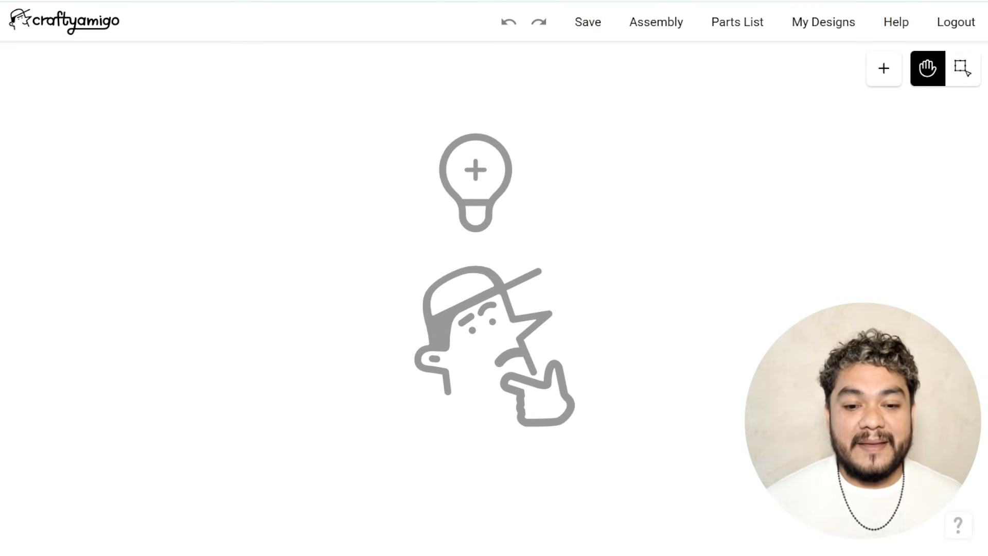
Step: Open the help option for requesting a missing part
left_click(893, 32)
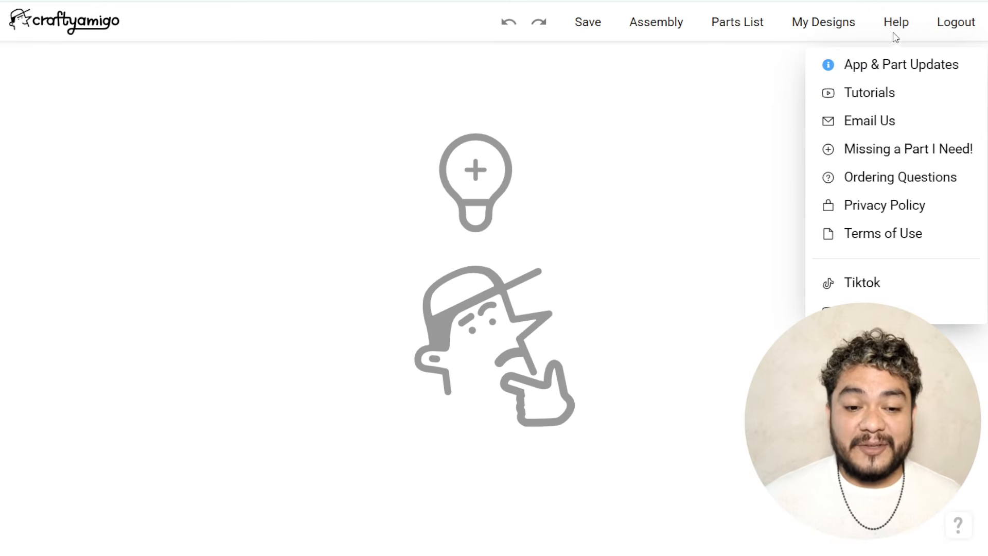
left_click(883, 151)
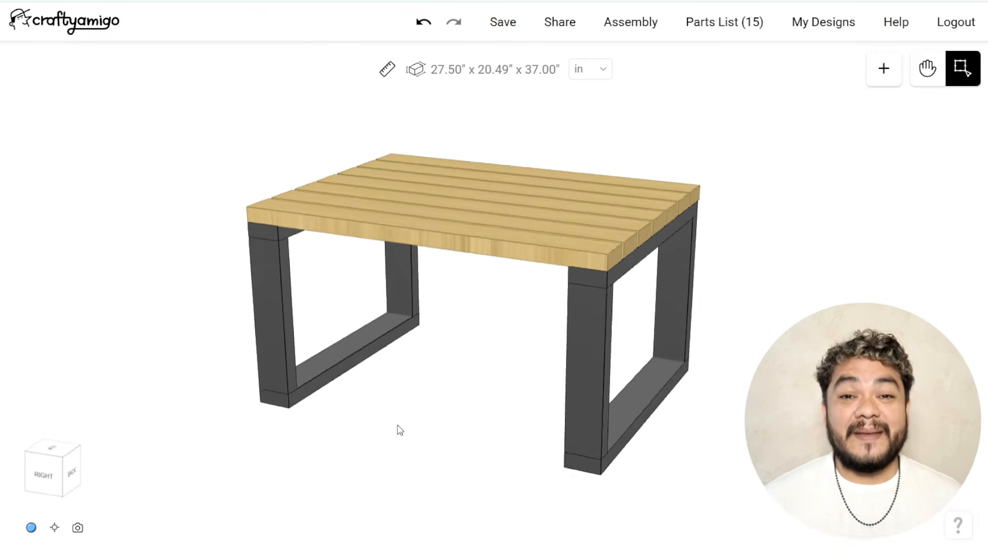
left_click_drag(400, 430, 444, 430)
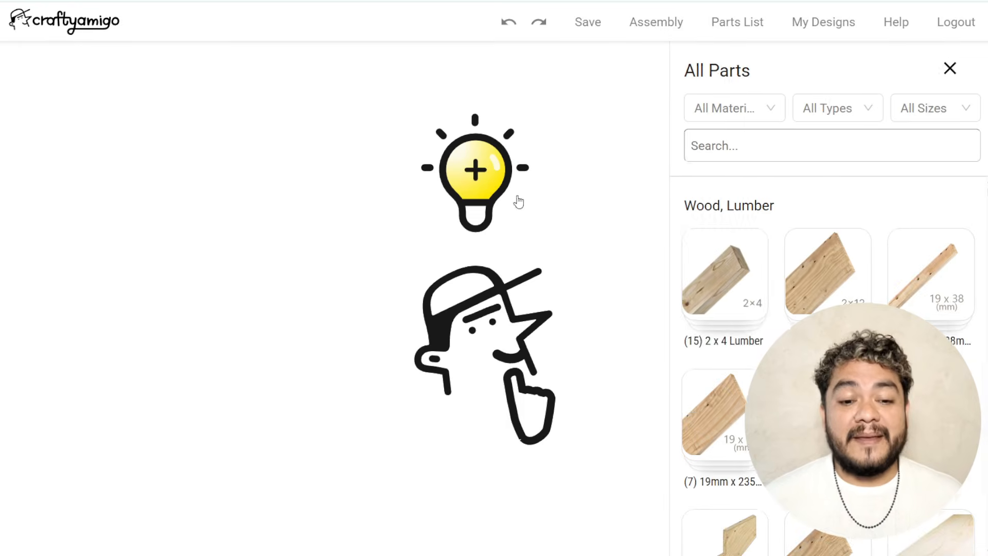
Step: Add a 2 x 4 lumber part to the empty design and set its length to 27 in
left_click(724, 276)
left_click(709, 251)
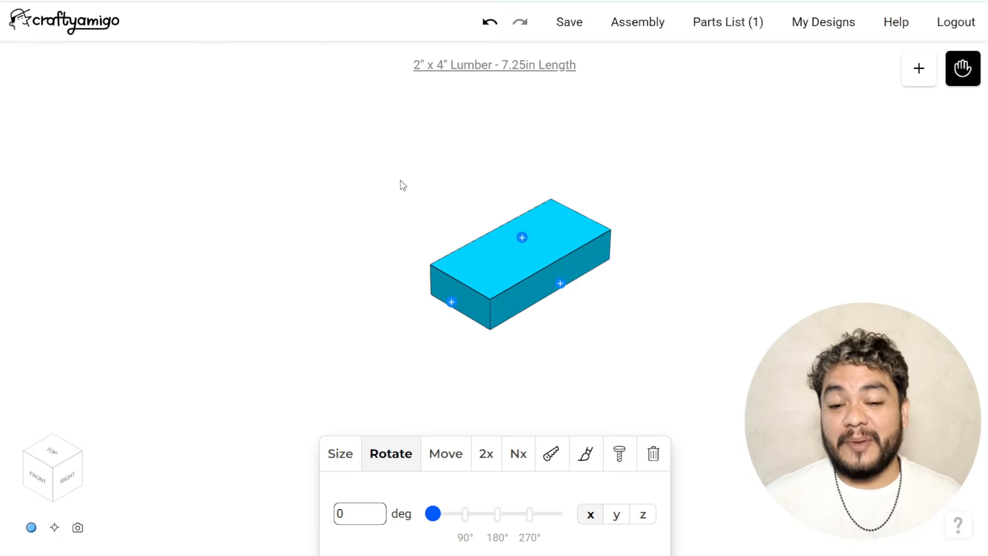
left_click(355, 515)
type("2")
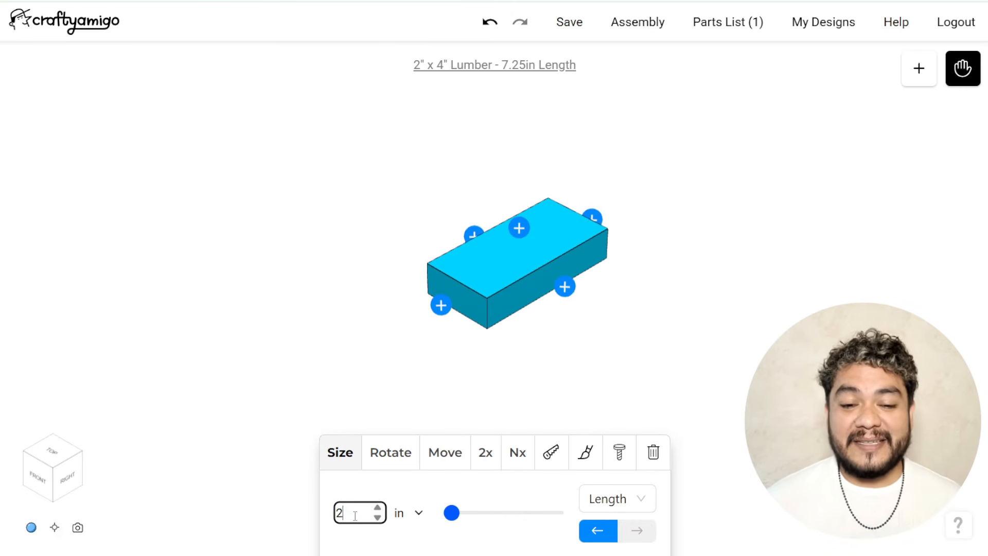
type("7")
Step: Copy the 27 in board upward with a 16 in space between the copies
left_click(517, 452)
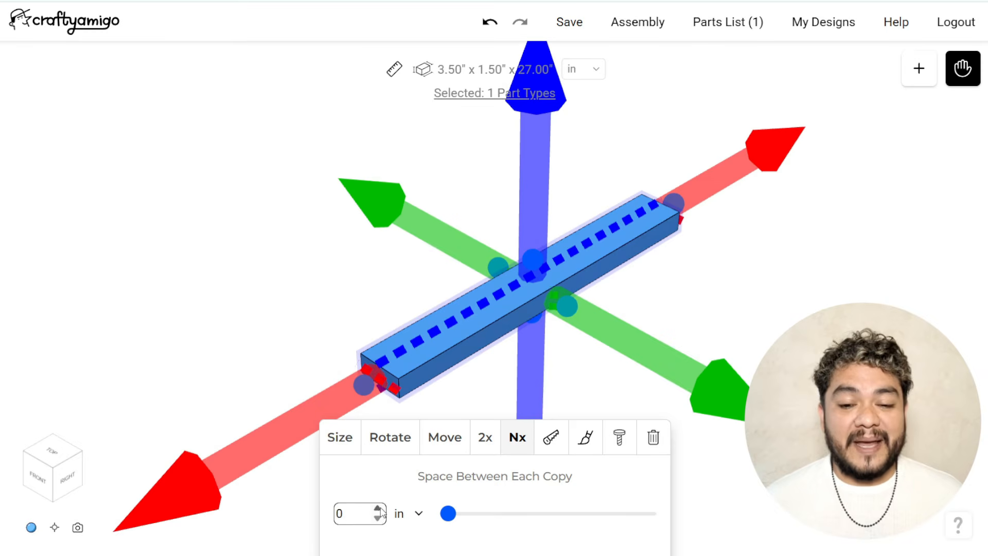
scroll(544, 263, "down", 4)
left_click(534, 186)
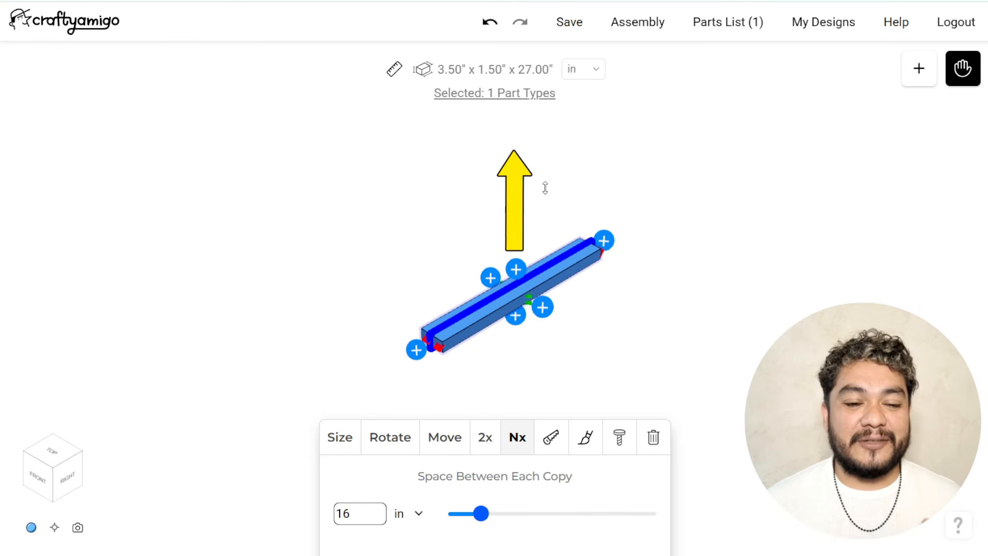
left_click(549, 223)
Step: Connect a new 2 x 4 upright to the top face of the lower board, standing on its end and rotated 90°
scroll(543, 247, "up", 2)
left_click(510, 342)
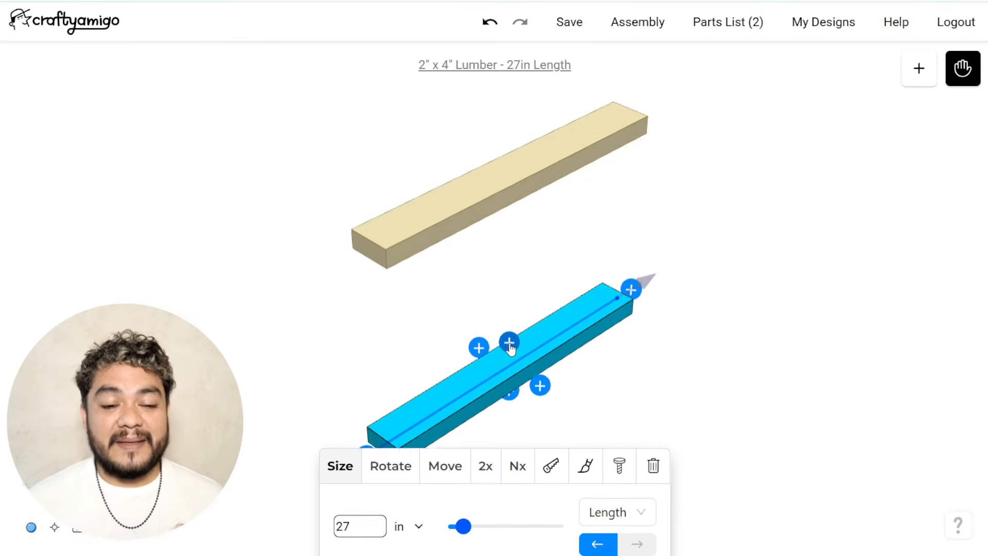
left_click(508, 342)
left_click(709, 369)
left_click(714, 342)
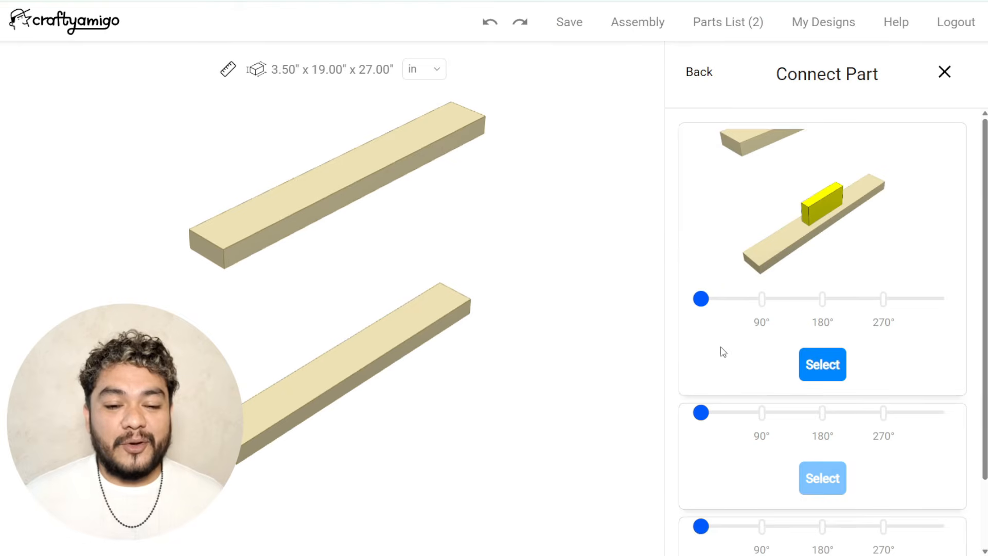
scroll(746, 360, "down", 4)
scroll(743, 372, "down", 4)
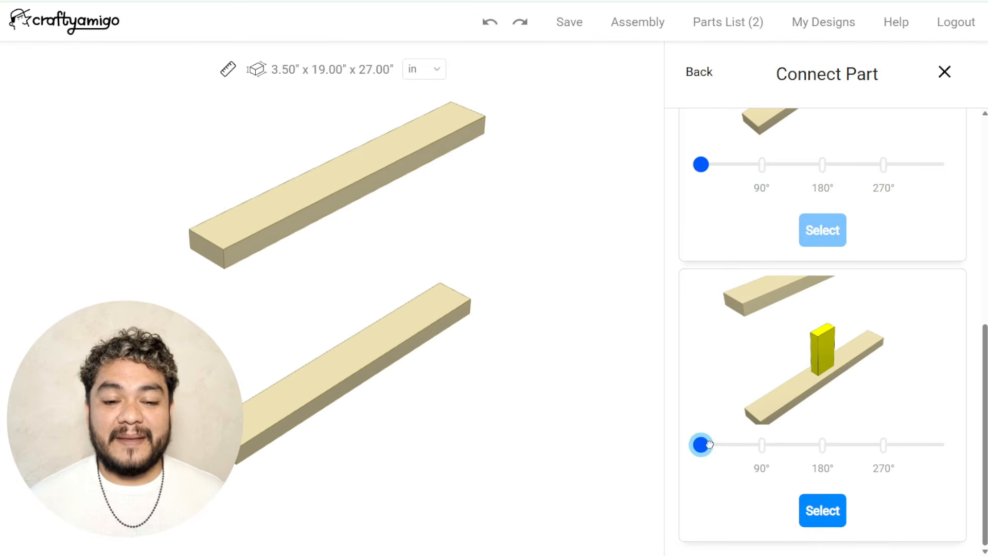
left_click(804, 508)
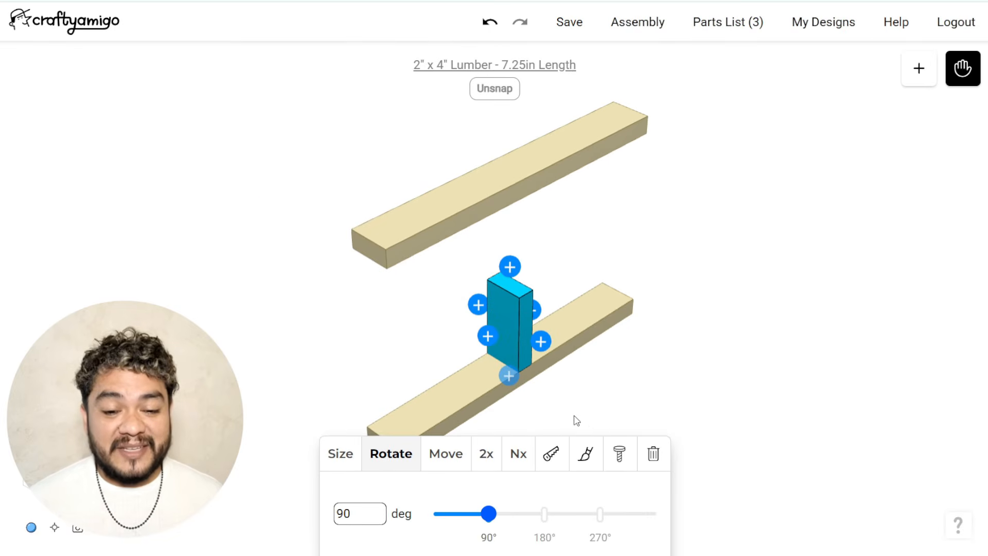
Step: Align the upright with the near end of the lower board and set its length to 16 in
left_click(446, 455)
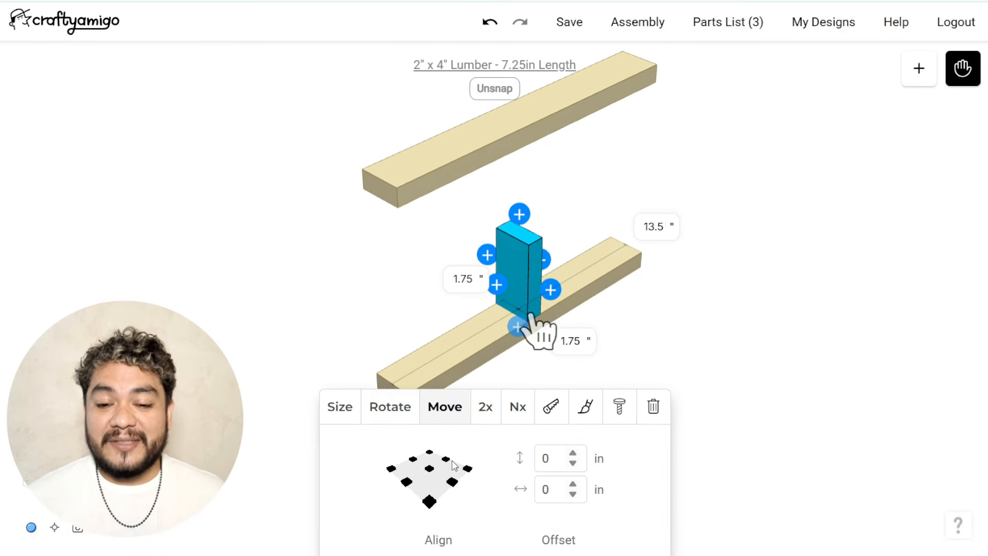
left_click(401, 485)
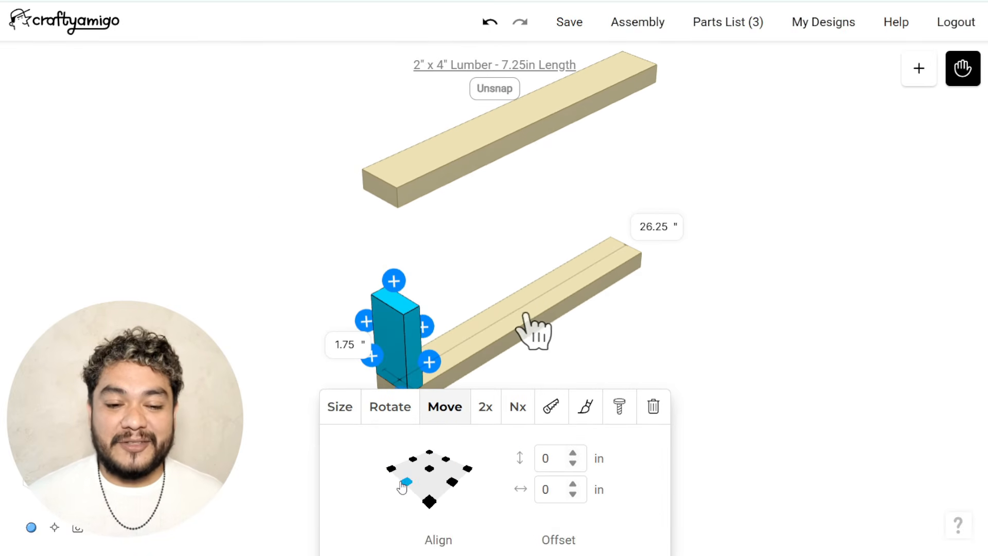
left_click(340, 407)
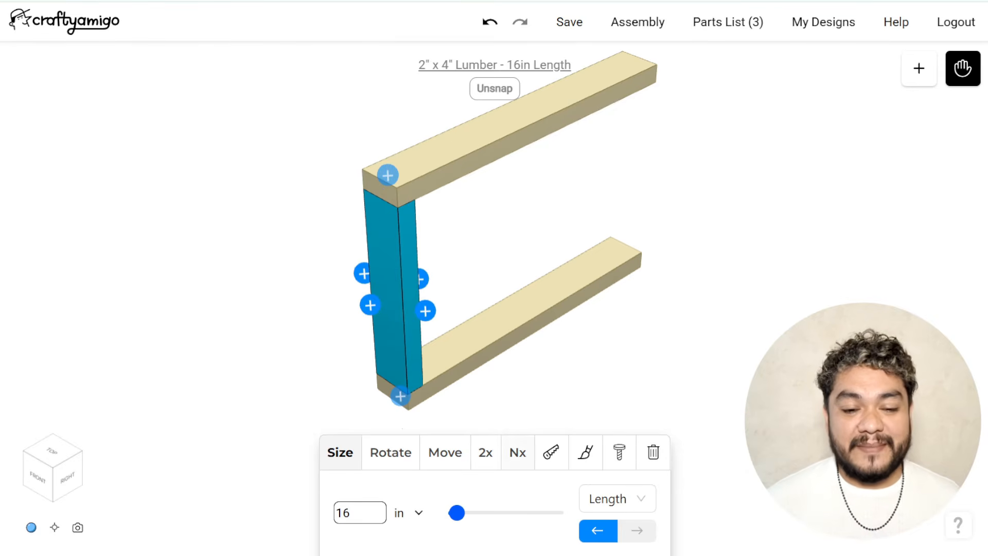
Step: Copy the upright to the opposite end of the boards with 24 in between the copies
left_click(518, 452)
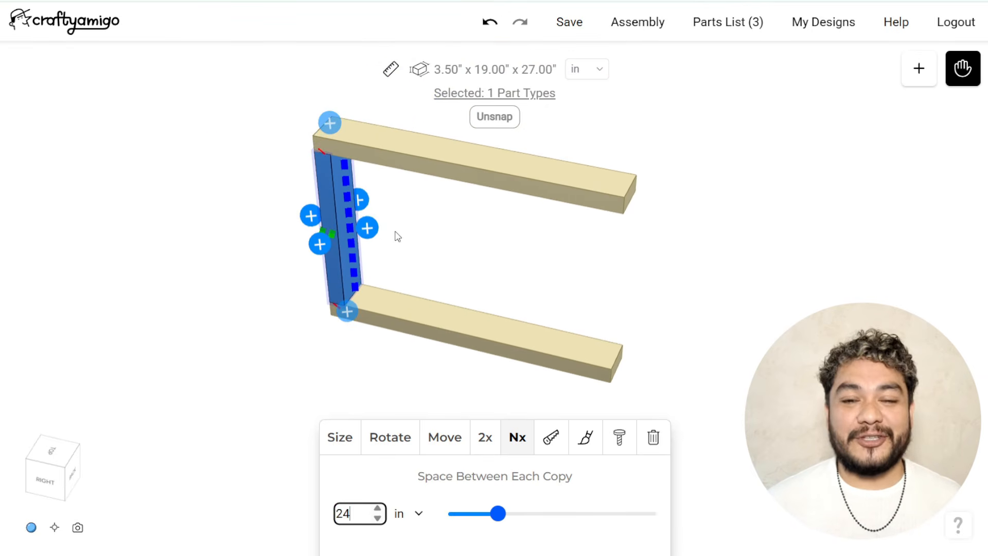
left_click(687, 332)
Step: Select all four boards of the rectangular leg frame and copy them sideways, making the pair of frames 37 in wide overall
left_click_drag(355, 435, 440, 417)
scroll(440, 418, "down", 5)
left_click(962, 69)
left_click_drag(689, 280, 328, 499)
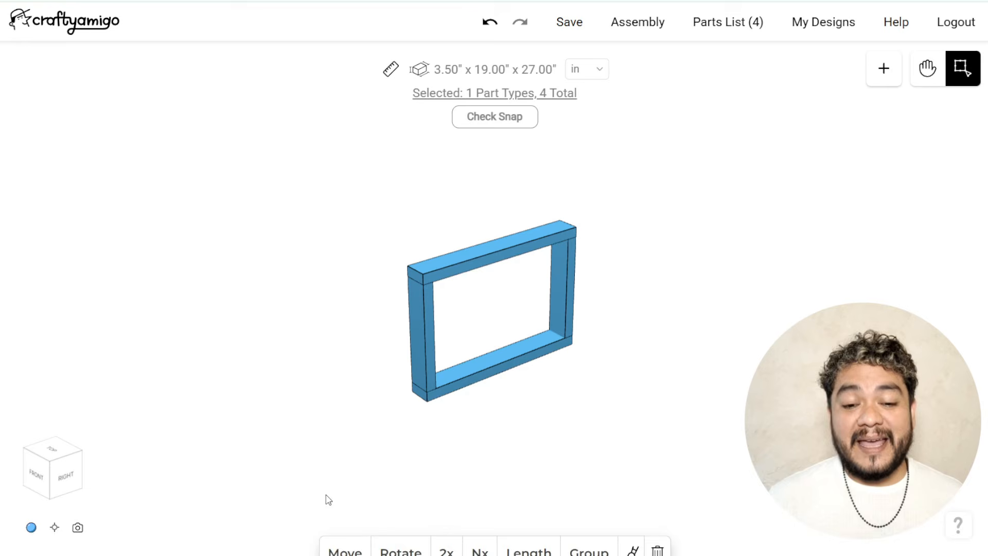
left_click(478, 542)
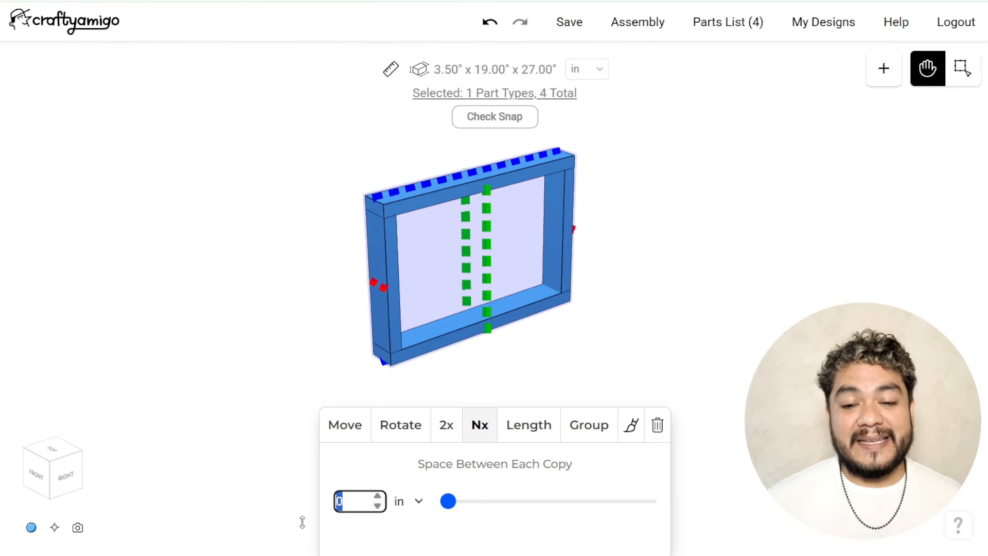
left_click_drag(487, 273, 691, 355)
left_click(703, 189)
Step: Select all eight boards of both leg frames and set their colour to dark grey, hex 202020
right_click_drag(541, 381, 481, 369)
left_click_drag(478, 375, 500, 370)
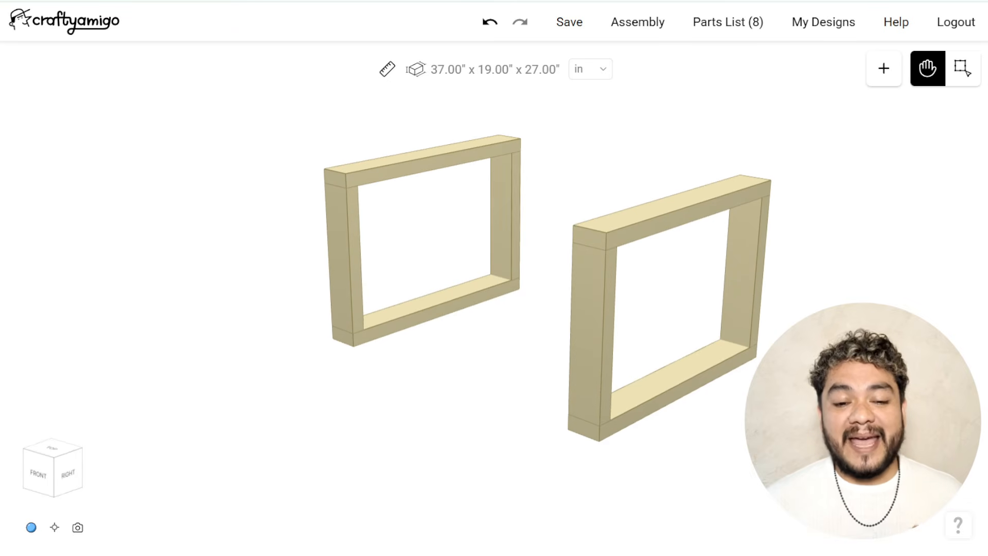
left_click_drag(796, 114, 298, 486)
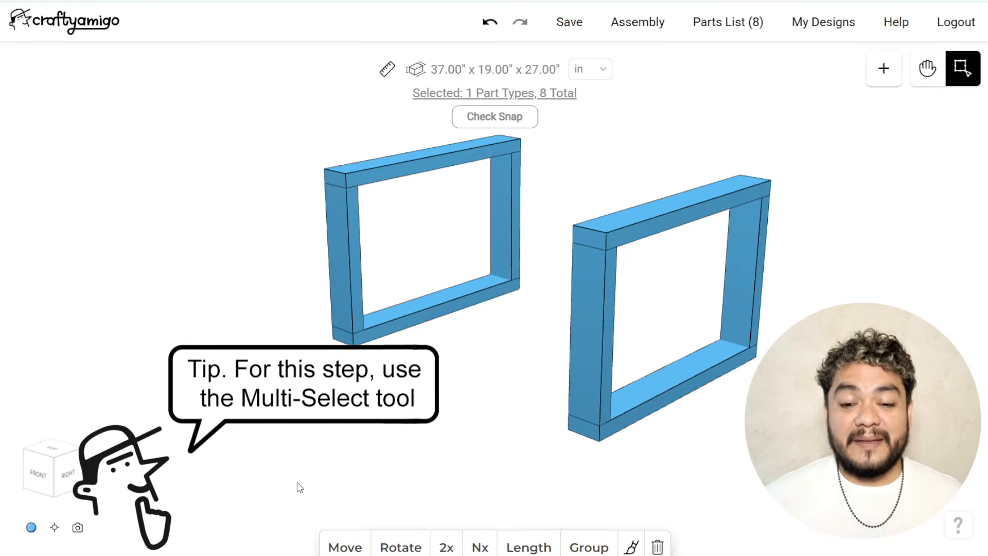
left_click(631, 541)
left_click(402, 514)
left_click(349, 391)
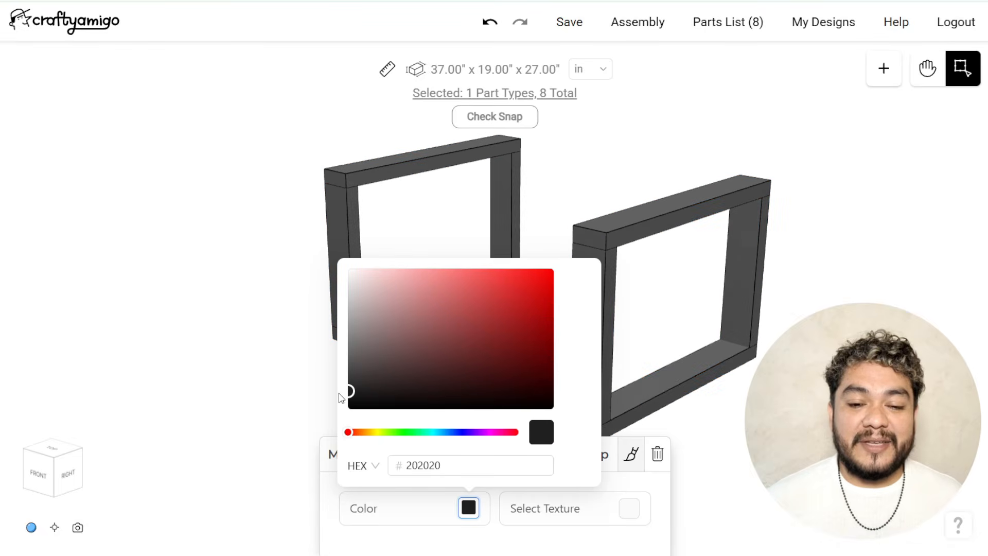
left_click(700, 436)
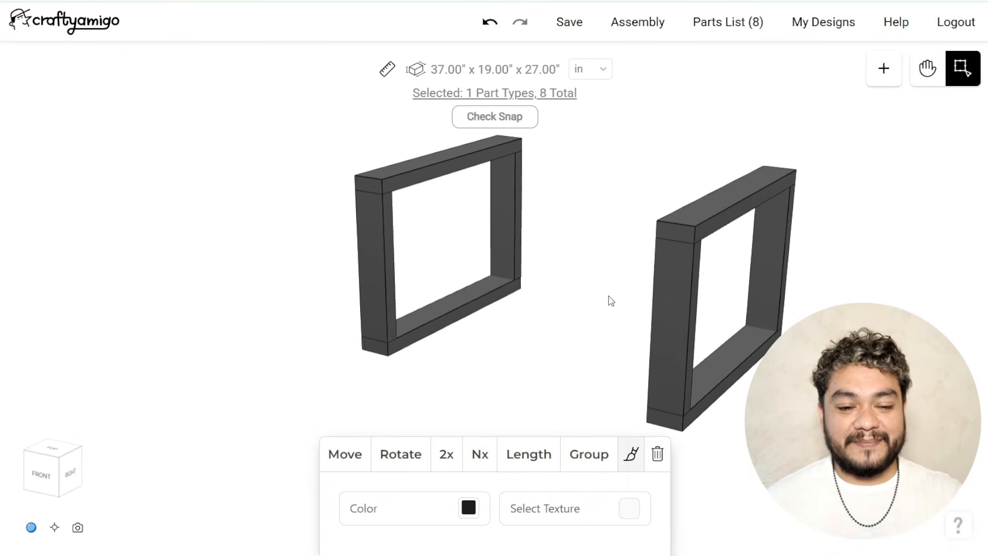
Step: Connect a new 2 x 4 to the top face of the first leg frame, lying flat and crosswise toward the other frame
left_click(386, 194)
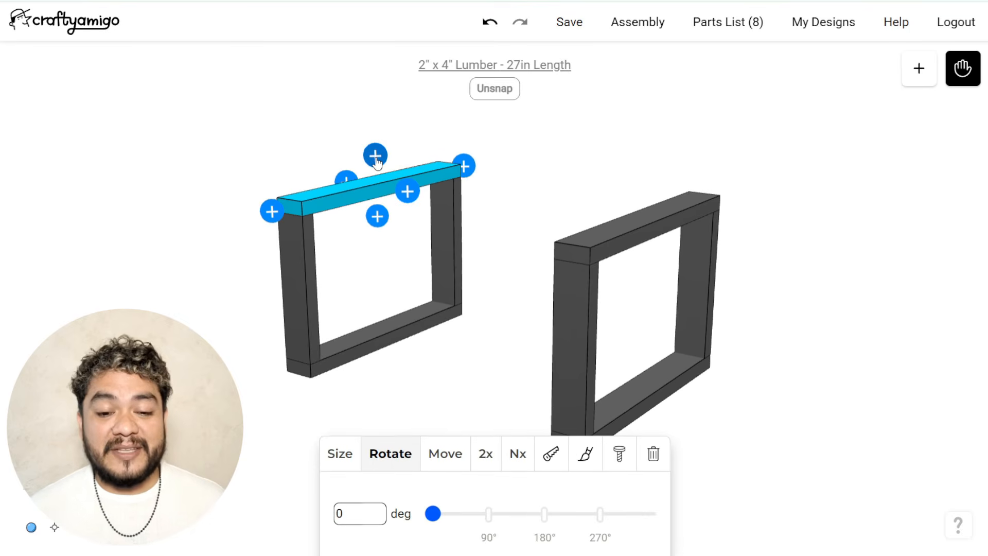
left_click(375, 156)
left_click(720, 368)
left_click(727, 364)
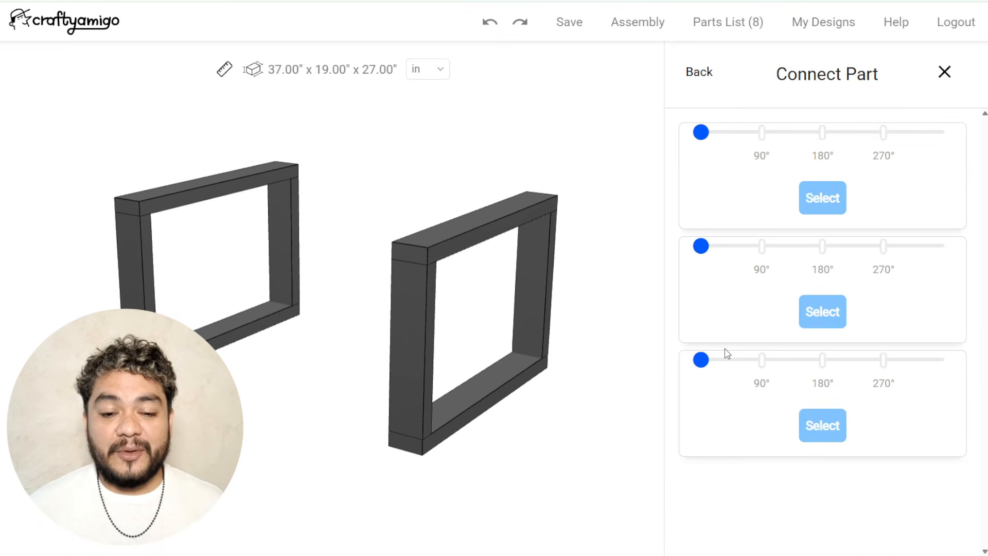
scroll(968, 319, "down", 5)
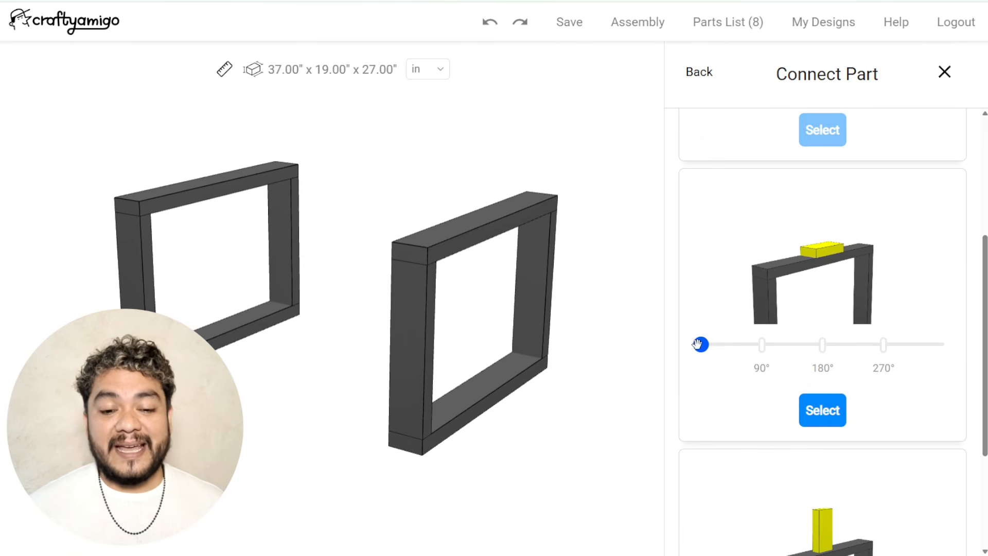
left_click(822, 410)
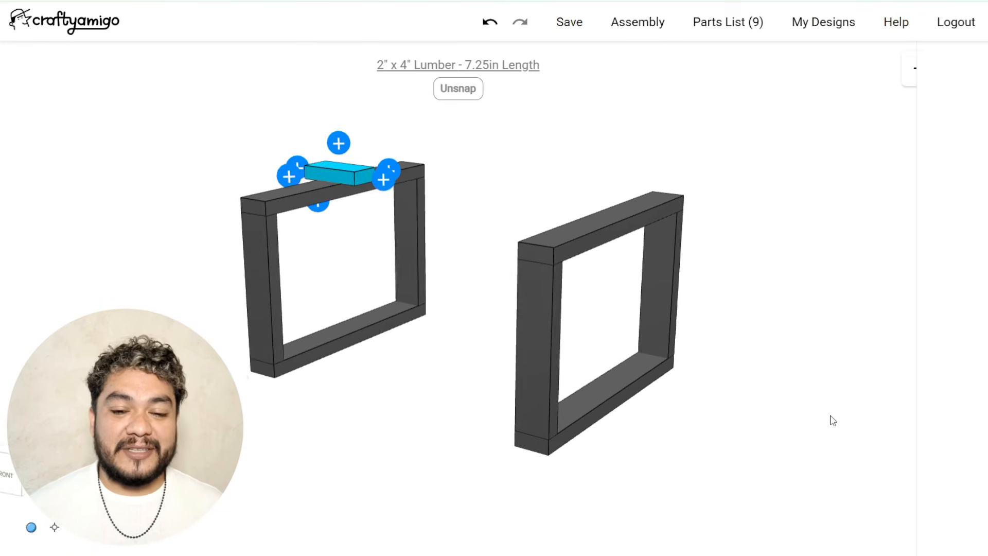
Step: Align the crosswise board with the far end of the leg frame and set its length to 37 in
left_click(446, 453)
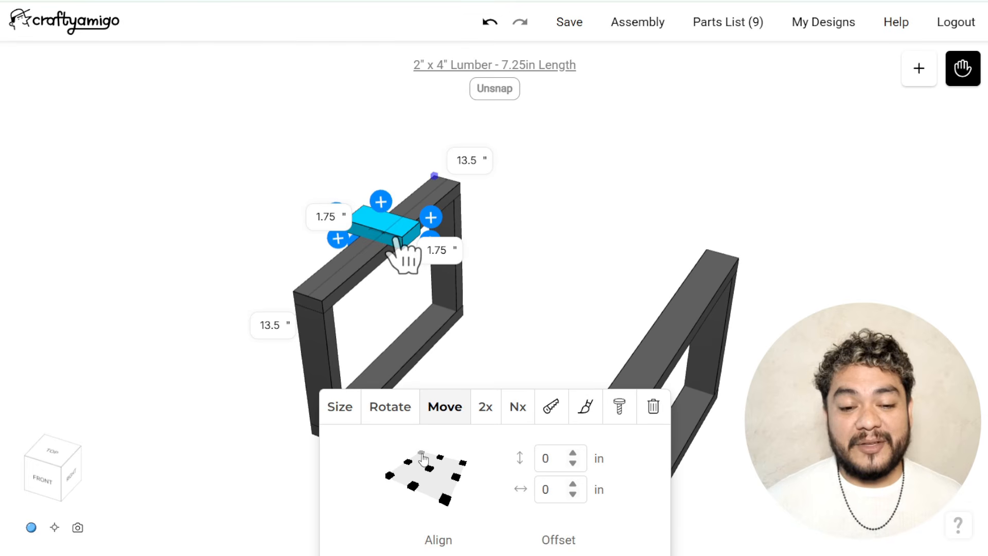
left_click(340, 407)
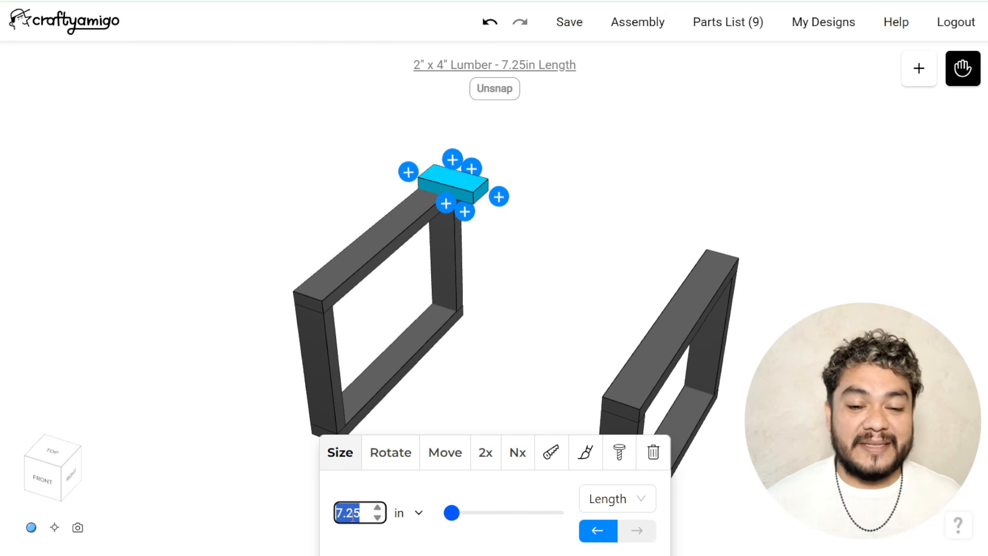
key("Return")
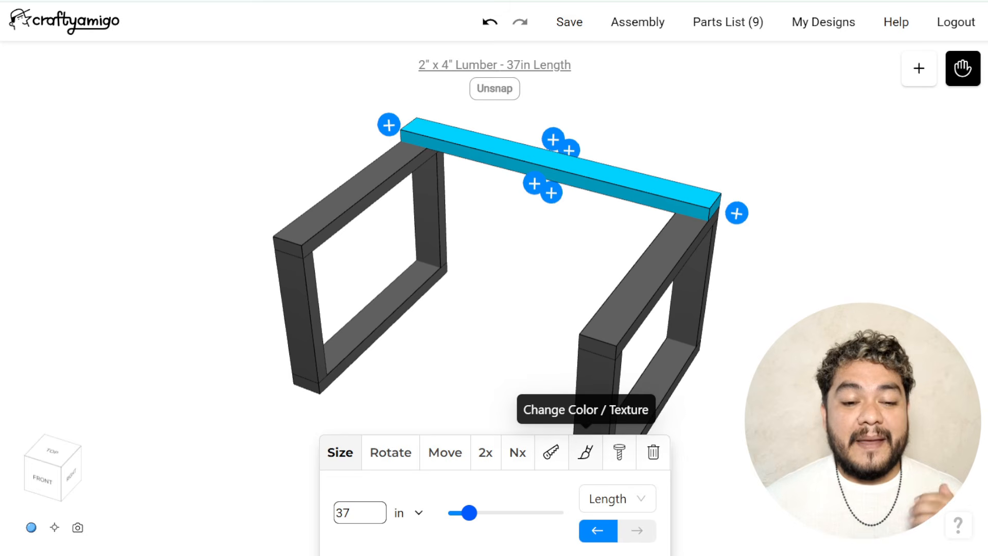
Step: Apply the Cork Composite texture to the 37 in tabletop board
left_click(586, 452)
left_click(564, 522)
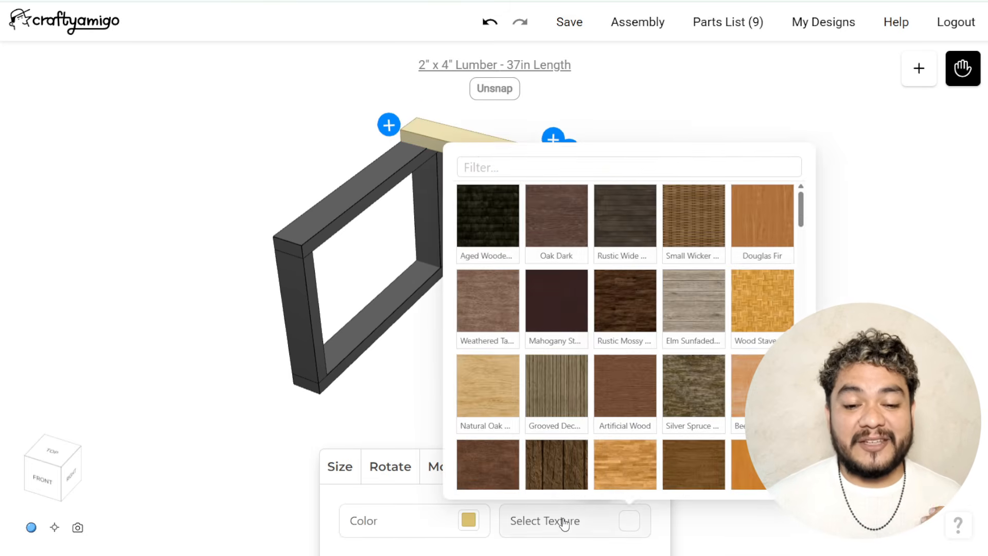
left_click(632, 386)
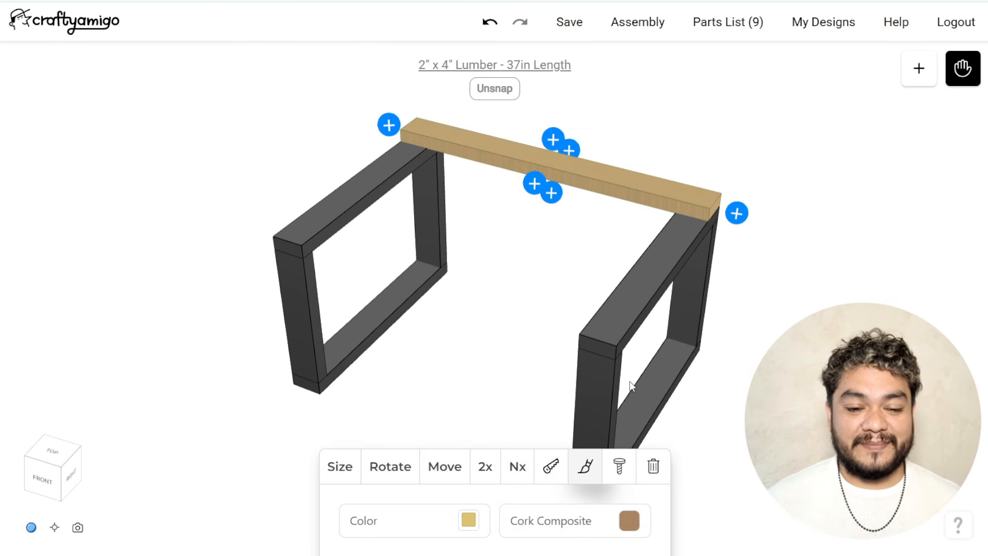
Step: Make six copies of the 37 in tabletop board across the leg frames toward the front, with 0.4 in between copies
left_click(517, 466)
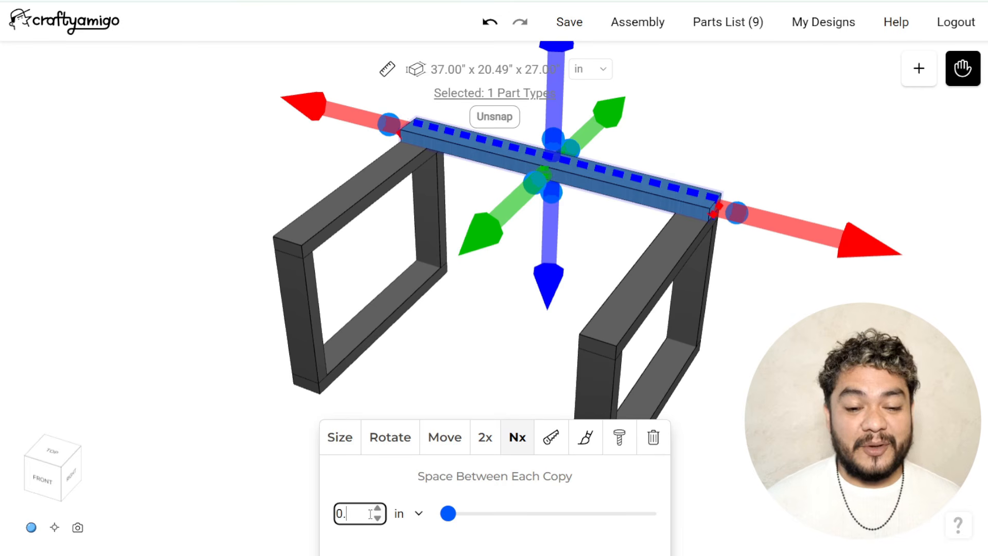
mouse_move(545, 171)
left_mouse_down()
mouse_move(514, 214)
mouse_move(389, 322)
left_mouse_up()
left_click_drag(300, 383, 300, 383)
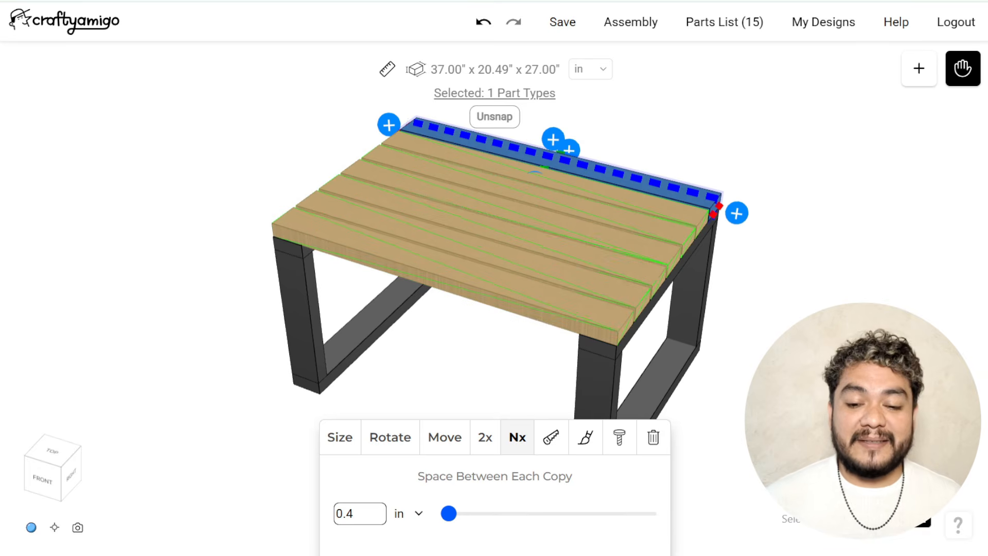
left_click_drag(638, 386, 679, 397)
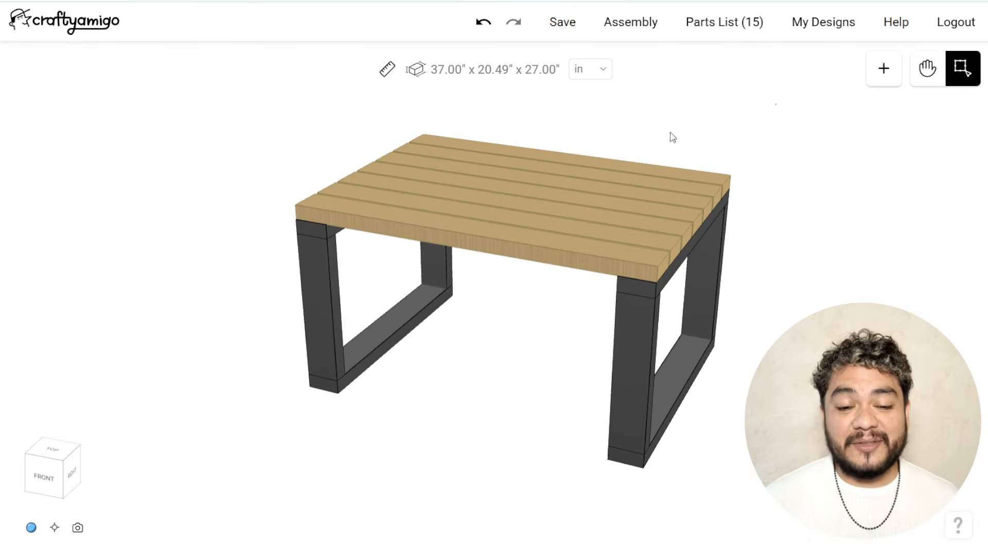
Step: Window-select every board of the table and clear the selection again
left_click_drag(776, 103, 233, 476)
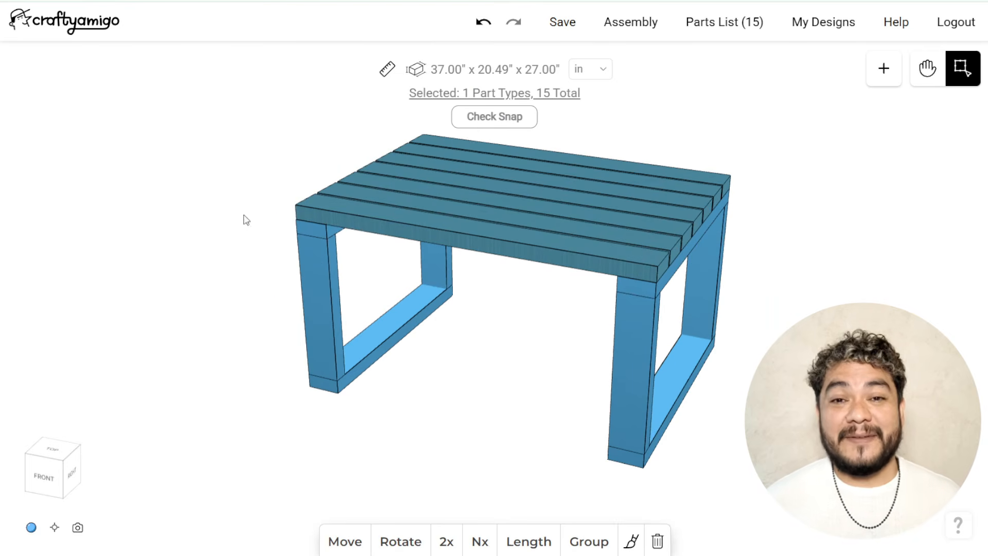
left_click(245, 273)
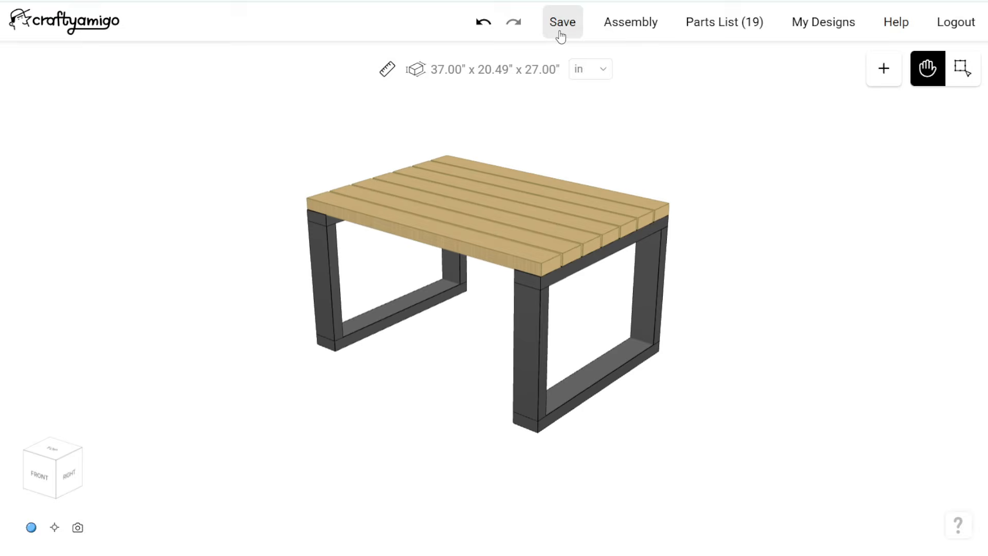
Step: Save the finished table design under a name and open its parts list
left_click(560, 34)
type("Ta")
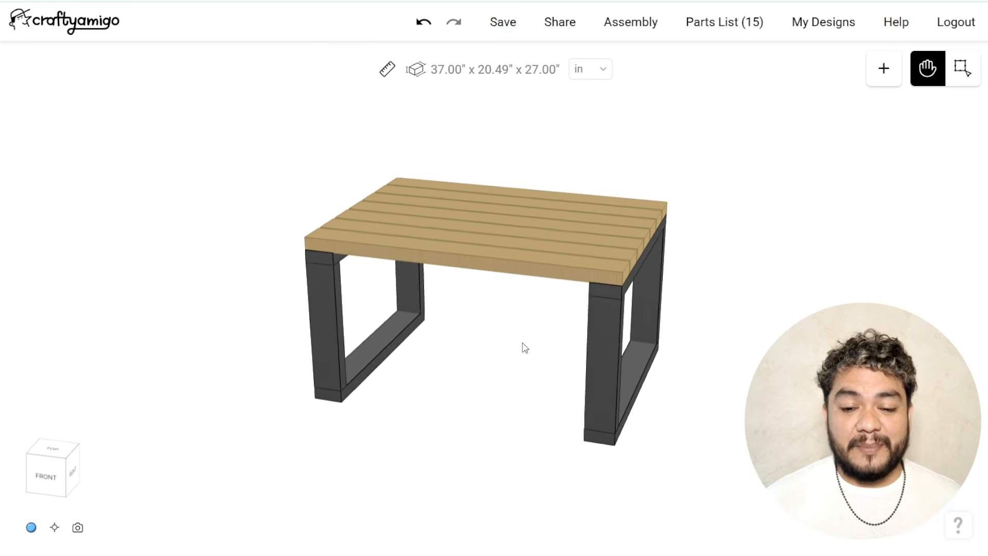
left_click(710, 20)
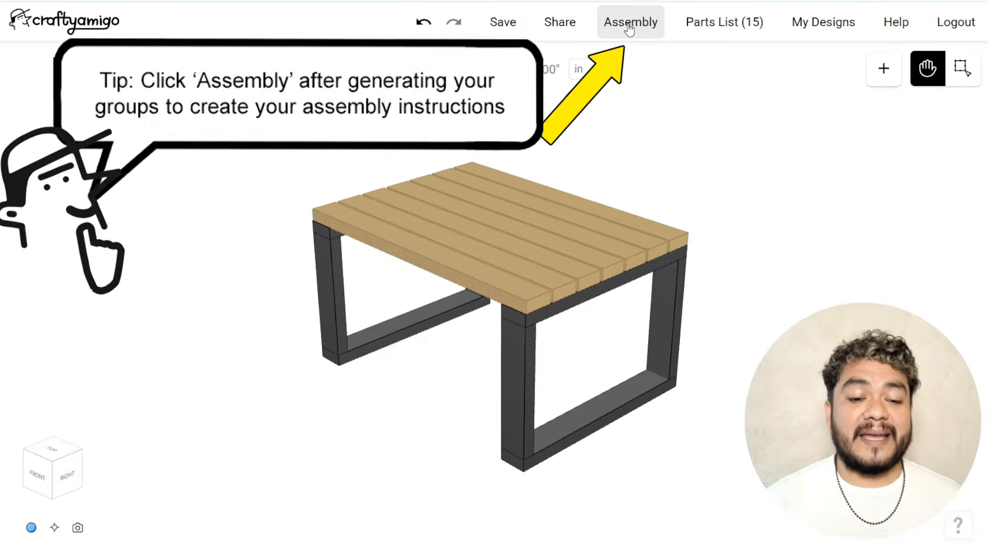
Step: Generate the table's assembly instructions and look through the labelled group overview images and their lumber lists
left_click(631, 22)
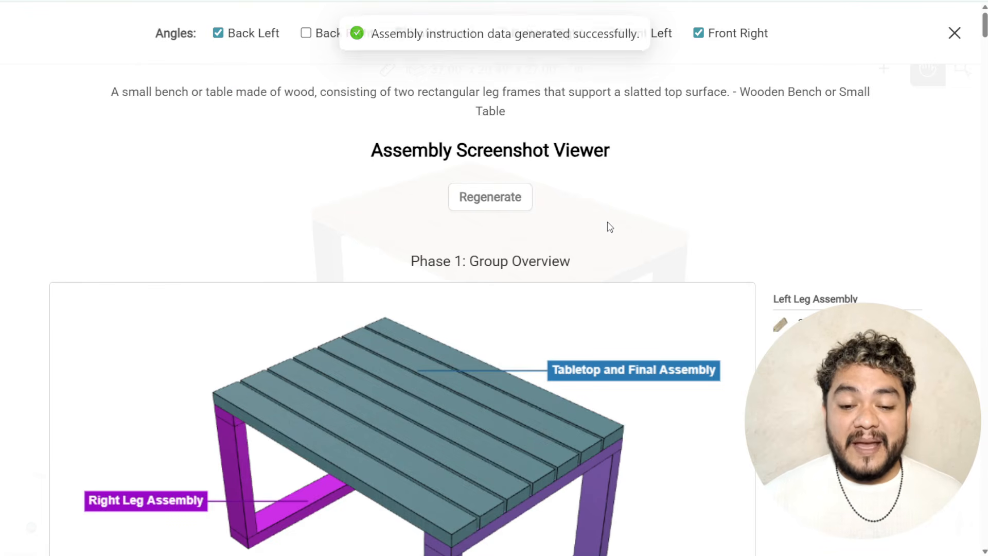
scroll(609, 227, "down", 15)
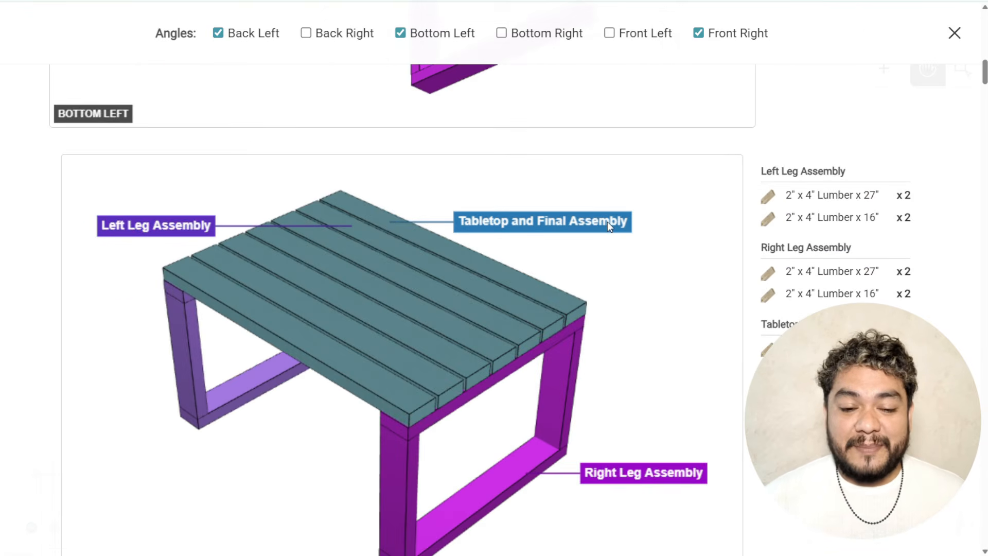
scroll(608, 225, "down", 10)
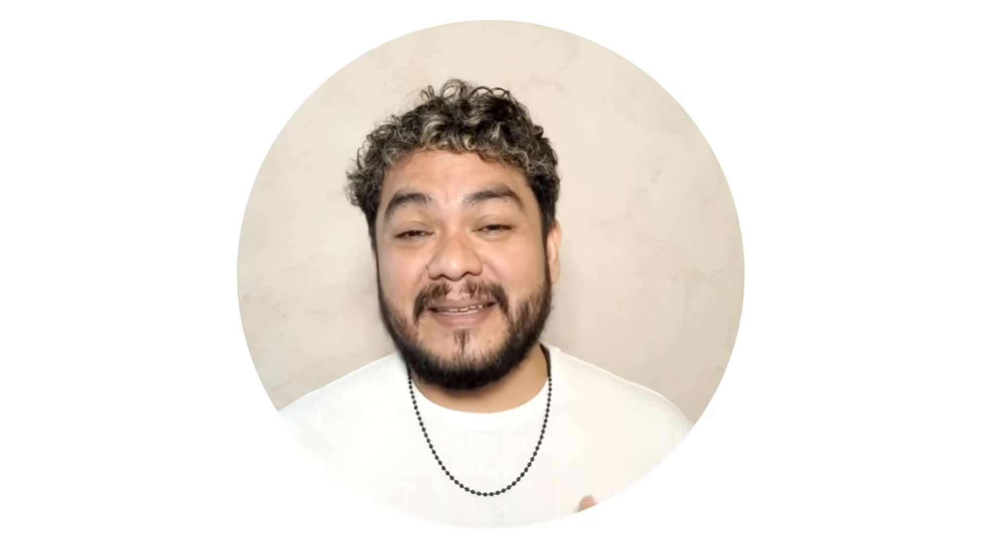